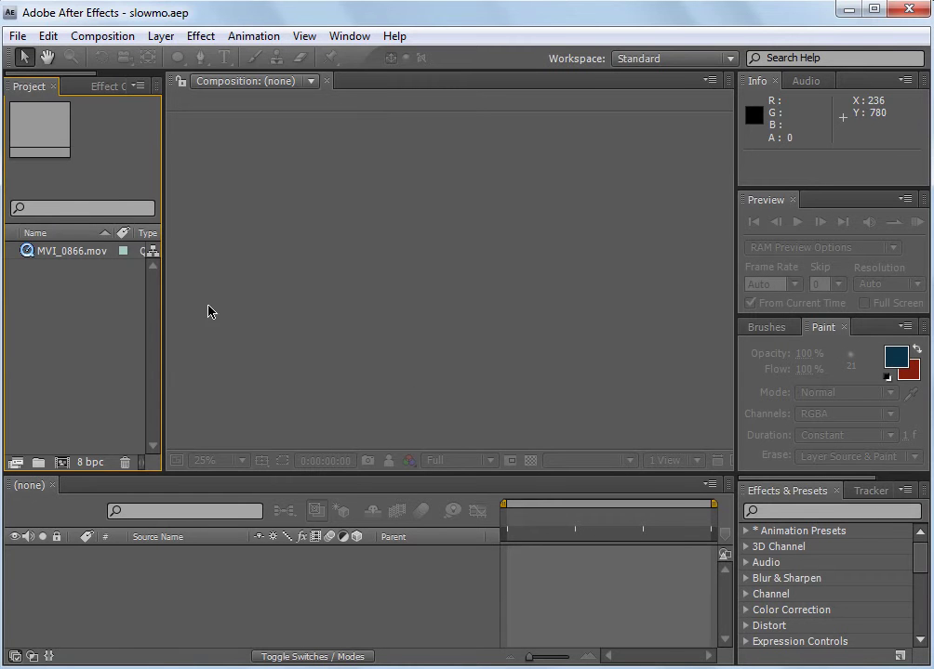
Select the MVI_0866.mov footage in the slowmo project's Project panel.
left_click(96, 253)
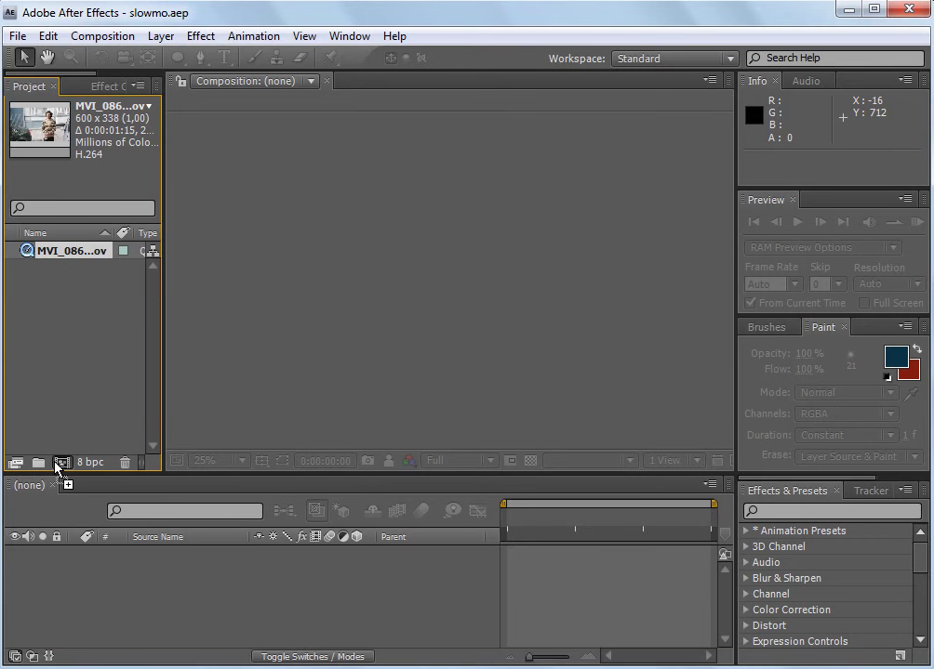
Make an MVI_0866 composition from the clip and preview it at original speed.
left_click_drag(67, 258, 61, 462)
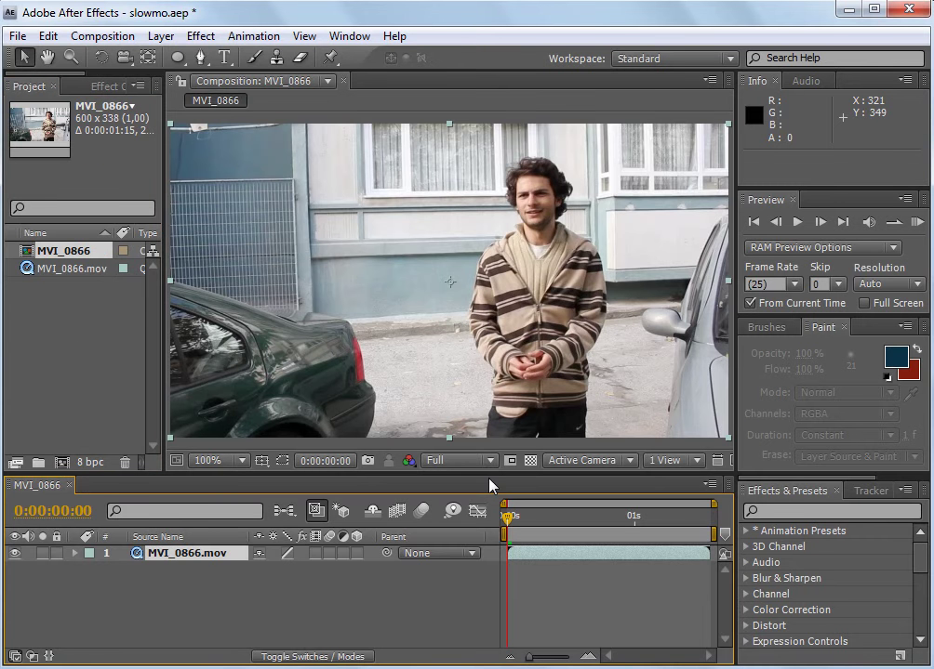
left_click(512, 521)
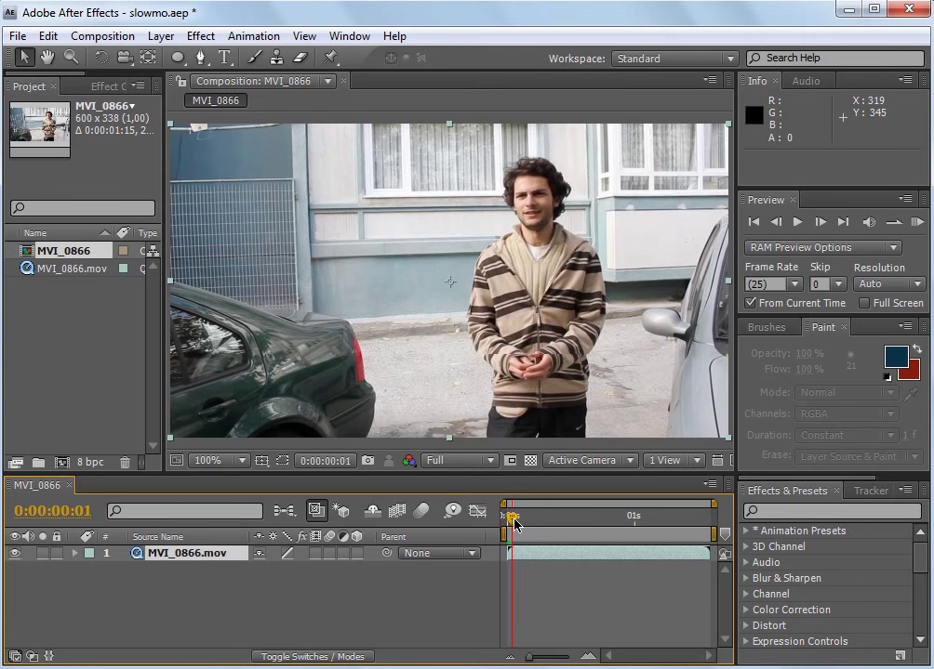
key("space")
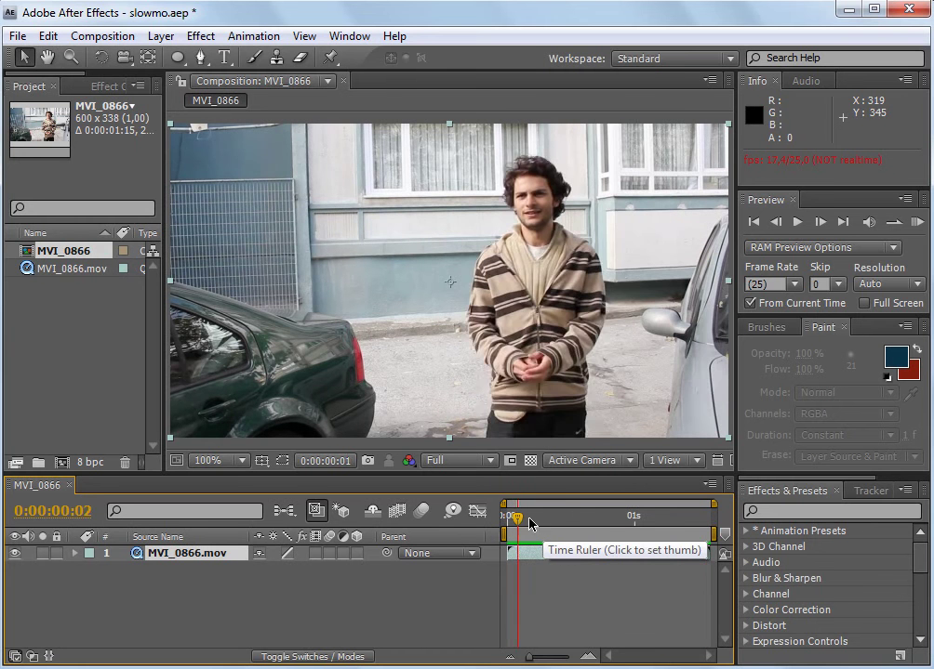
key("space")
key("space")
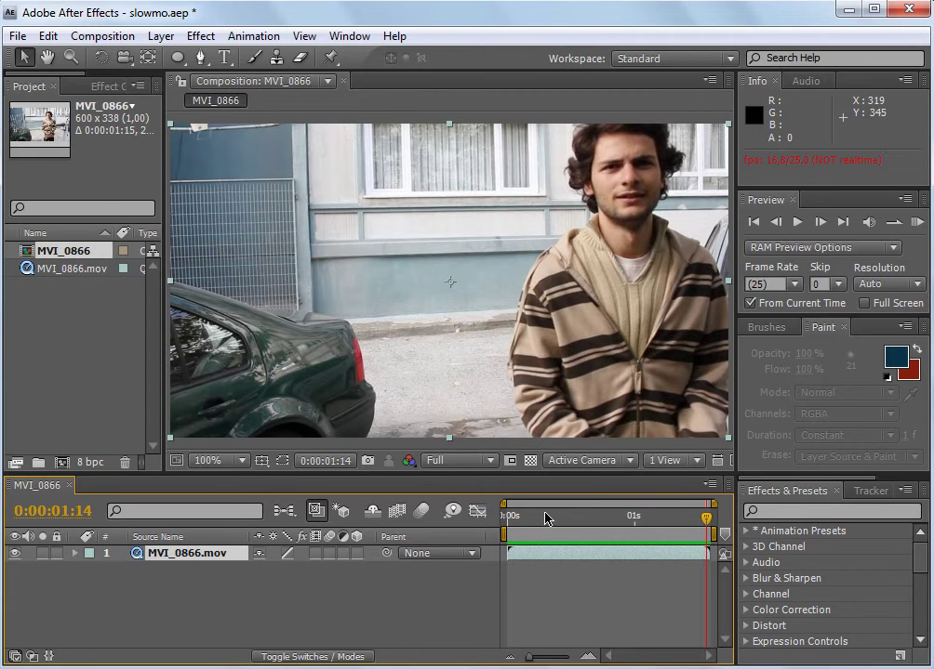
Scrub through the clip's opening frames, past one second, to its last frame.
left_click_drag(545, 518, 500, 517)
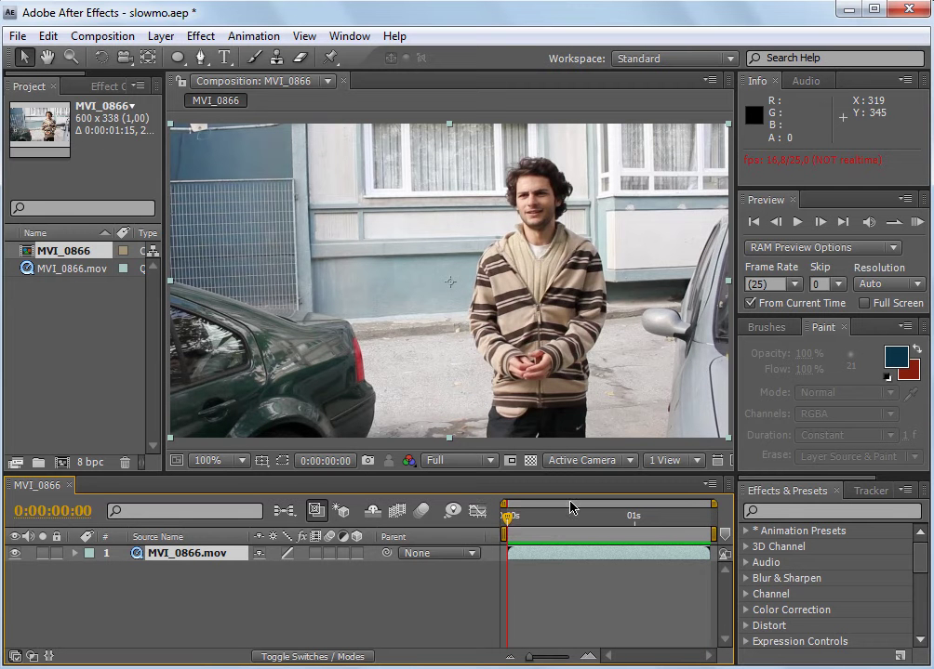
left_click_drag(507, 517, 564, 521)
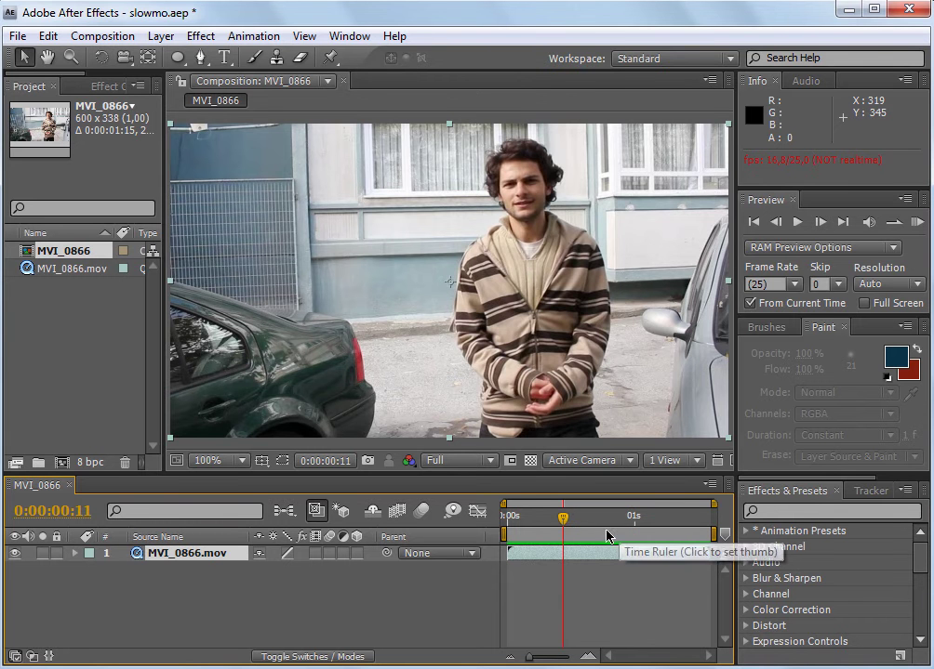
left_click(509, 516)
mouse_move(514, 523)
left_mouse_down()
mouse_move(536, 517)
mouse_move(494, 514)
left_mouse_up()
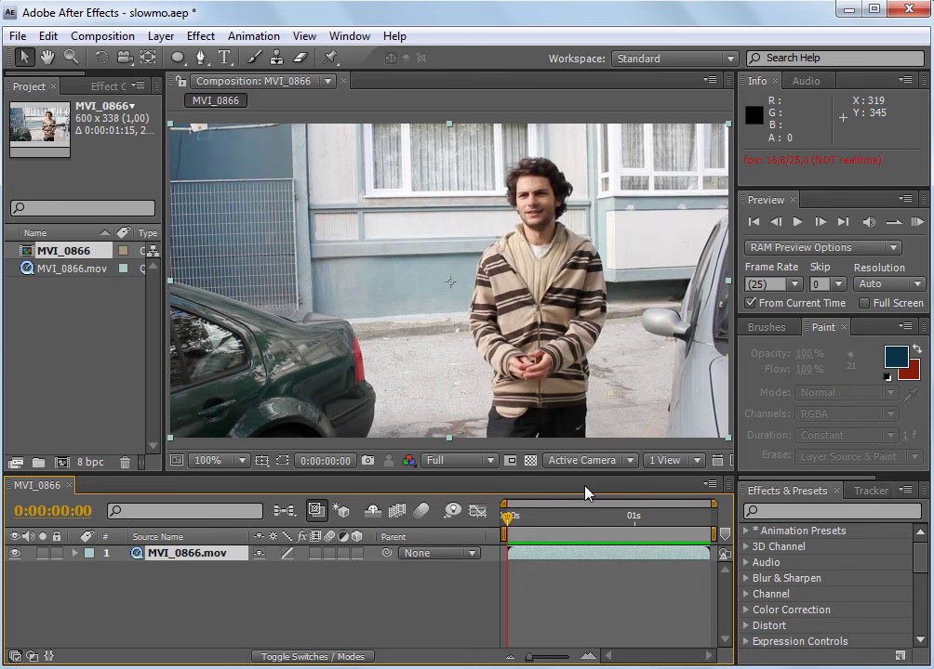
key("End")
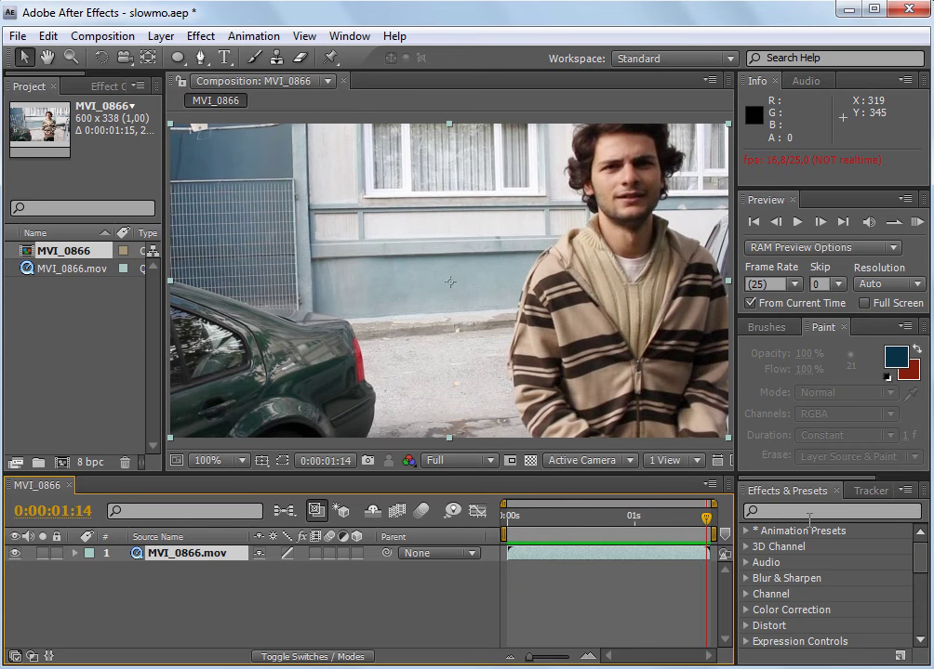
right_click(544, 558)
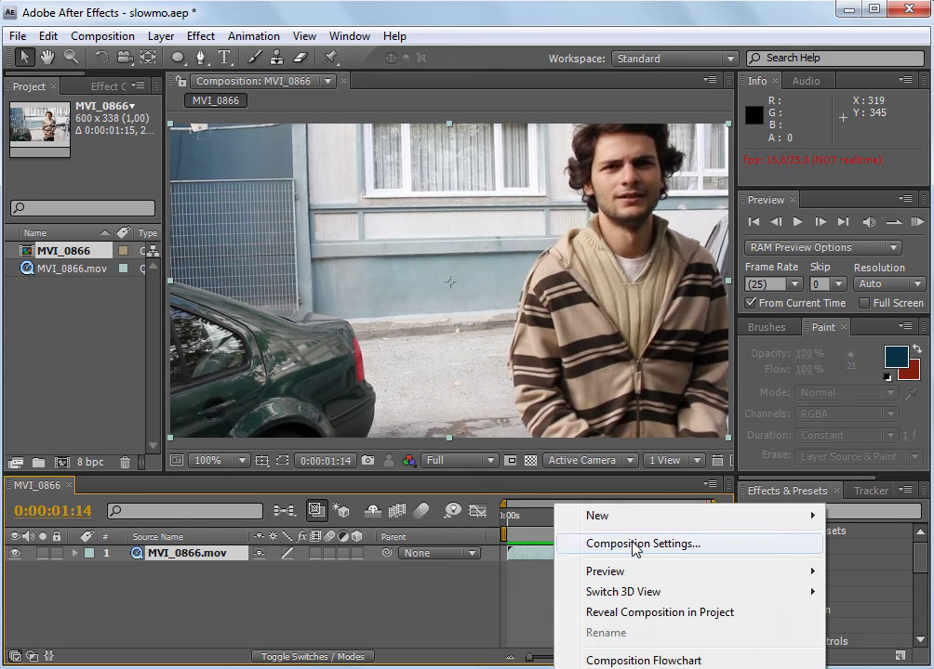
Change the MVI_0866 composition duration from 0:00:01:15 to 0:00:06:15 in Composition Settings.
right_click(523, 583)
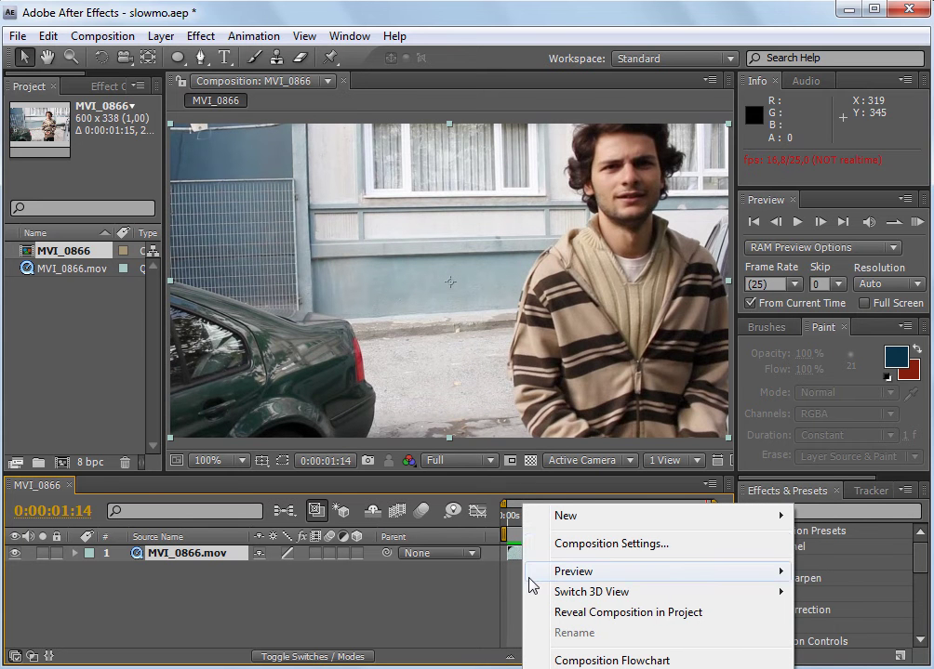
left_click(578, 555)
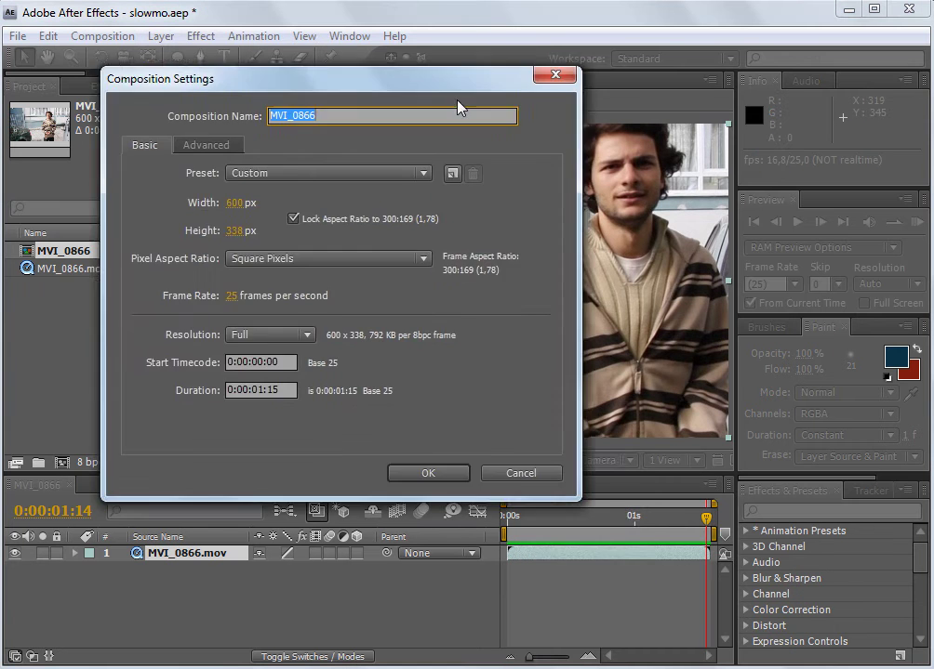
left_click(305, 434)
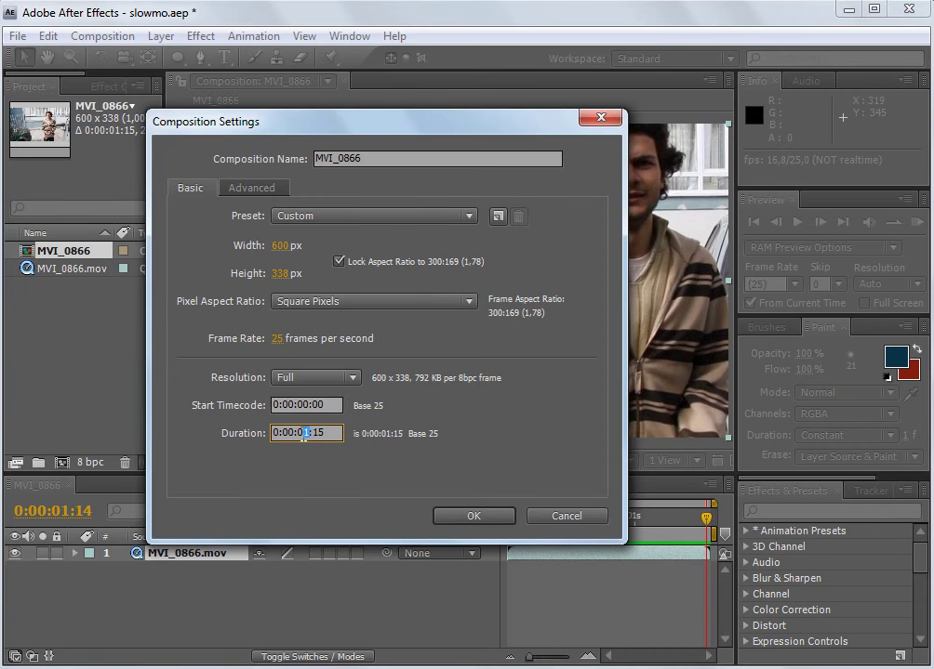
type("6")
key("Return")
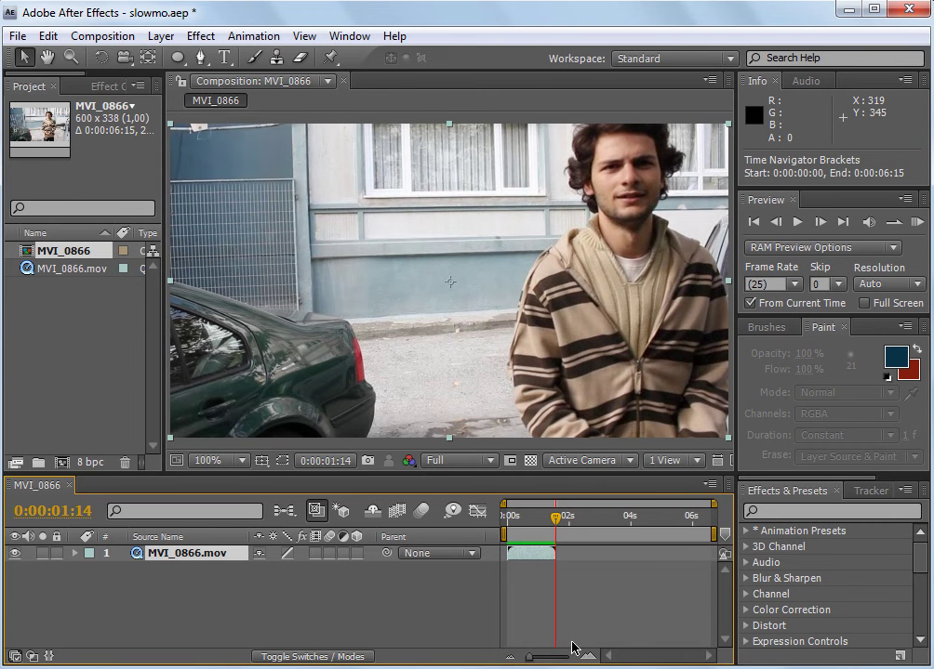
Scrub the lengthened timeline and return to the composition start.
left_click(540, 531)
left_click_drag(540, 530, 540, 536)
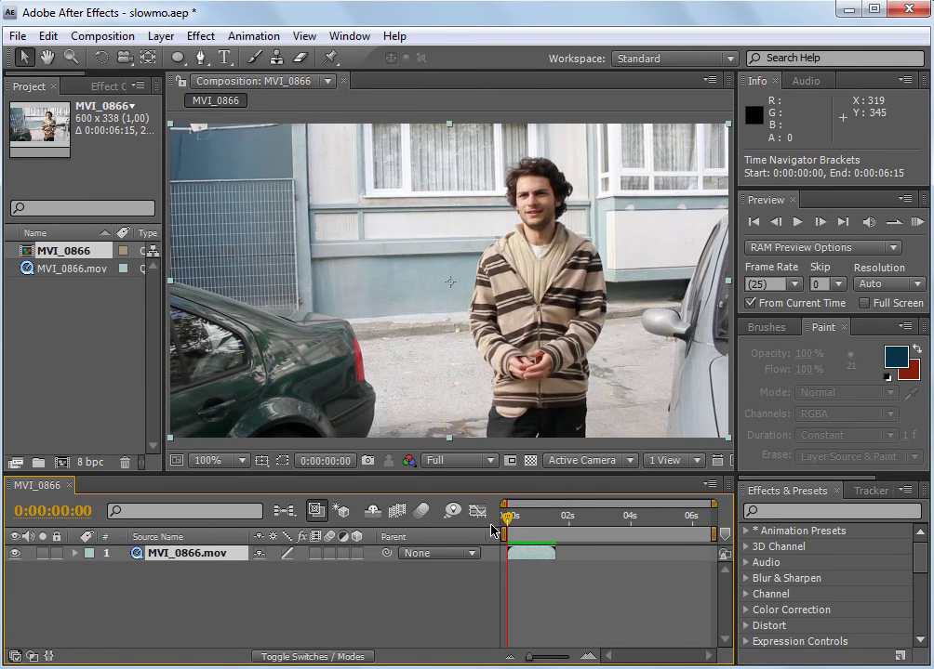
key("Home")
Bring up the MVI_0866.mov layer's Time submenu to reach Time Stretch.
right_click(548, 565)
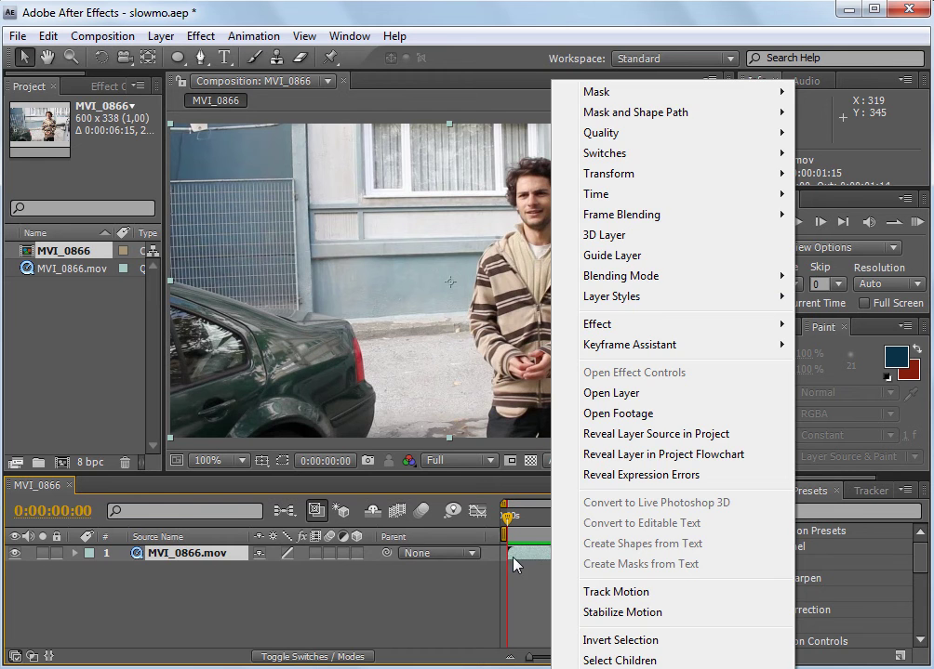
left_click(430, 563)
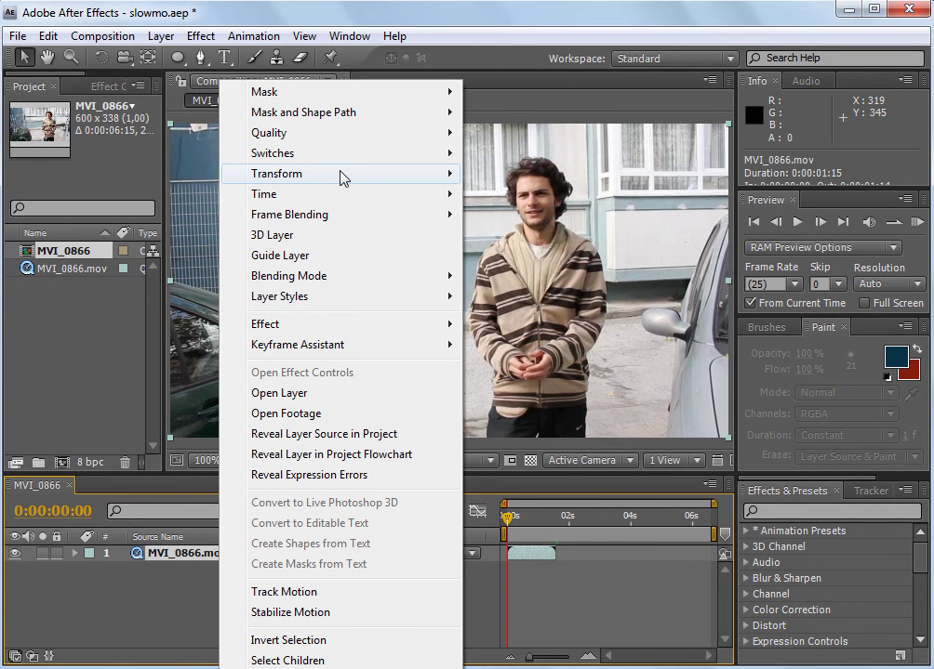
mouse_move(402, 179)
mouse_move(349, 197)
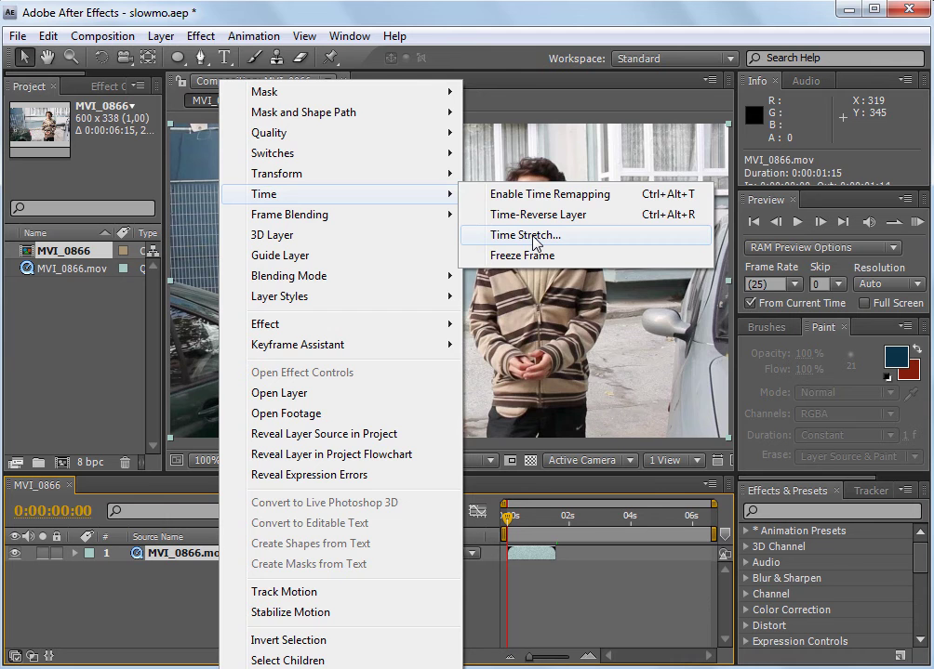
left_click(535, 238)
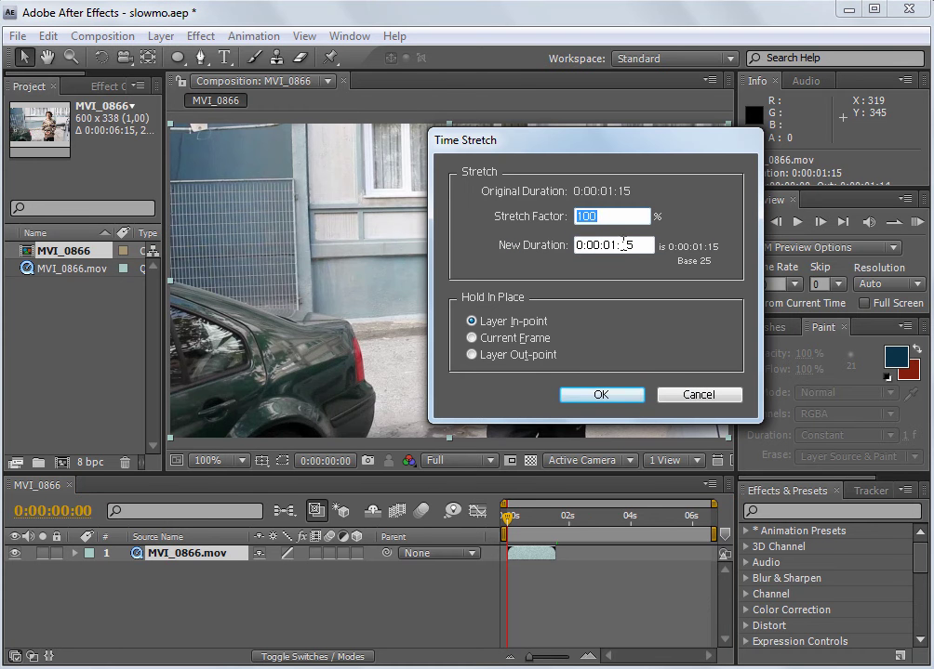
Set the layer's Stretch Factor to 200%, giving a new duration of 0:00:03:05.
left_click_drag(616, 147, 537, 166)
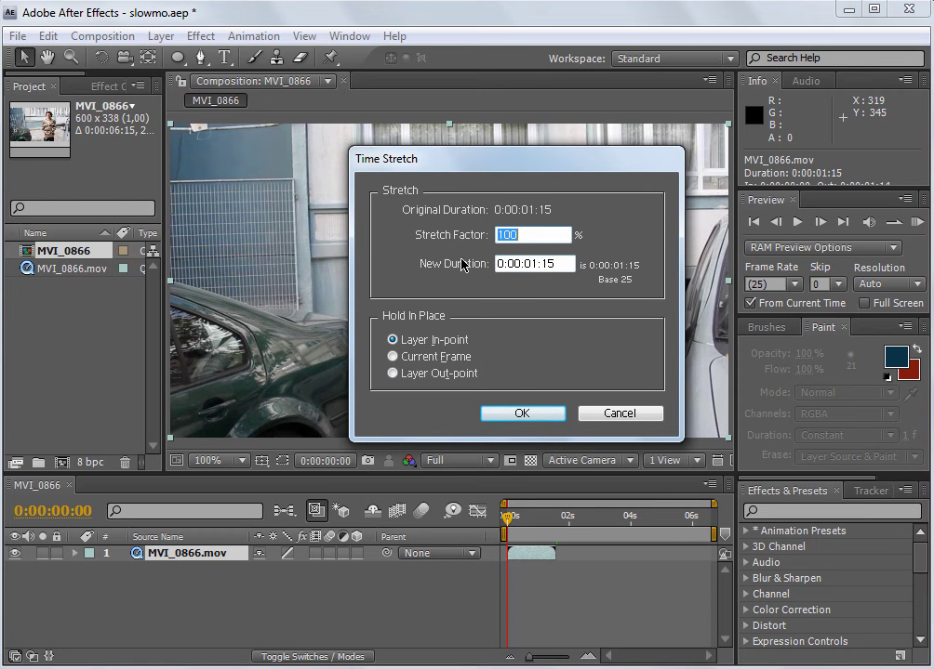
left_click_drag(514, 264, 565, 264)
double_click(525, 235)
type("200")
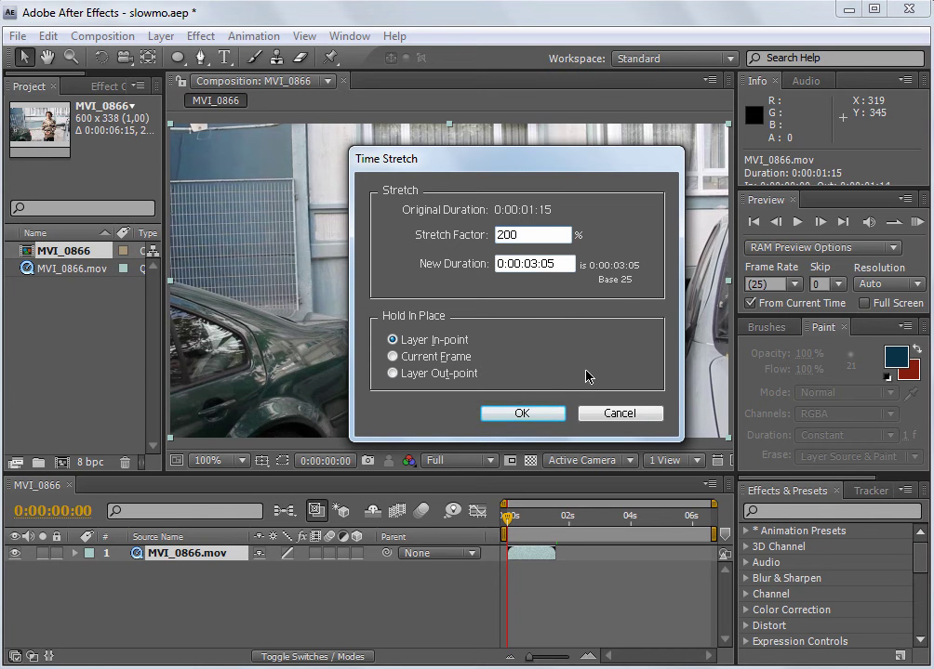
left_click_drag(531, 264, 595, 268)
left_click(565, 263)
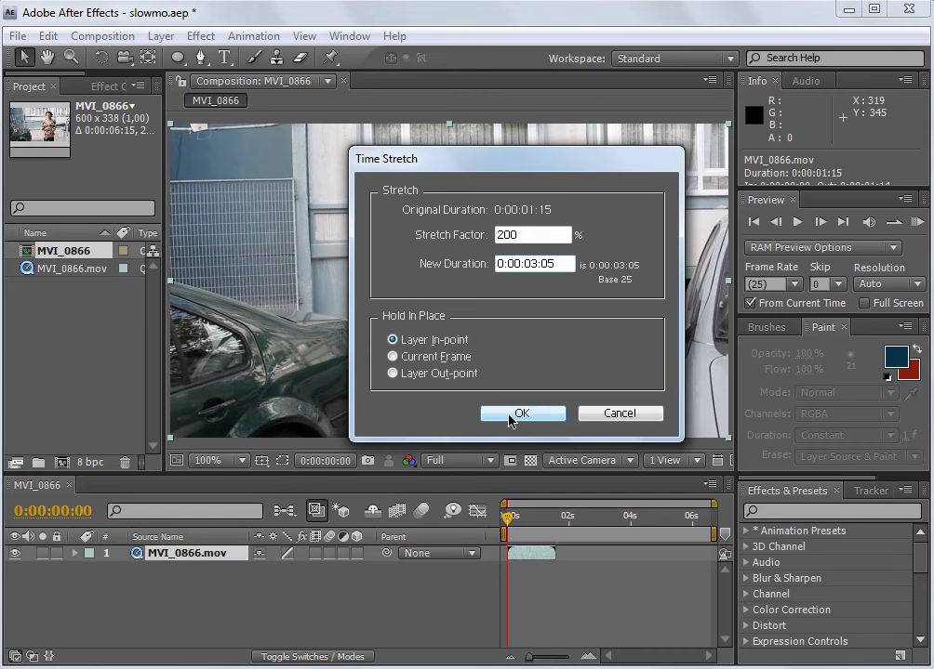
left_click(509, 420)
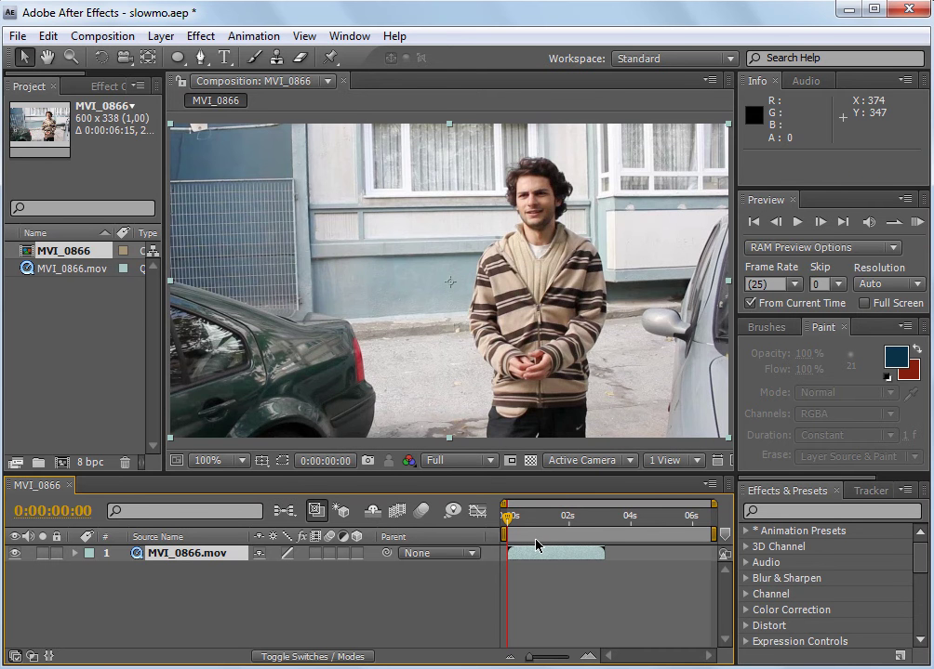
left_click_drag(529, 538, 504, 526)
key("space")
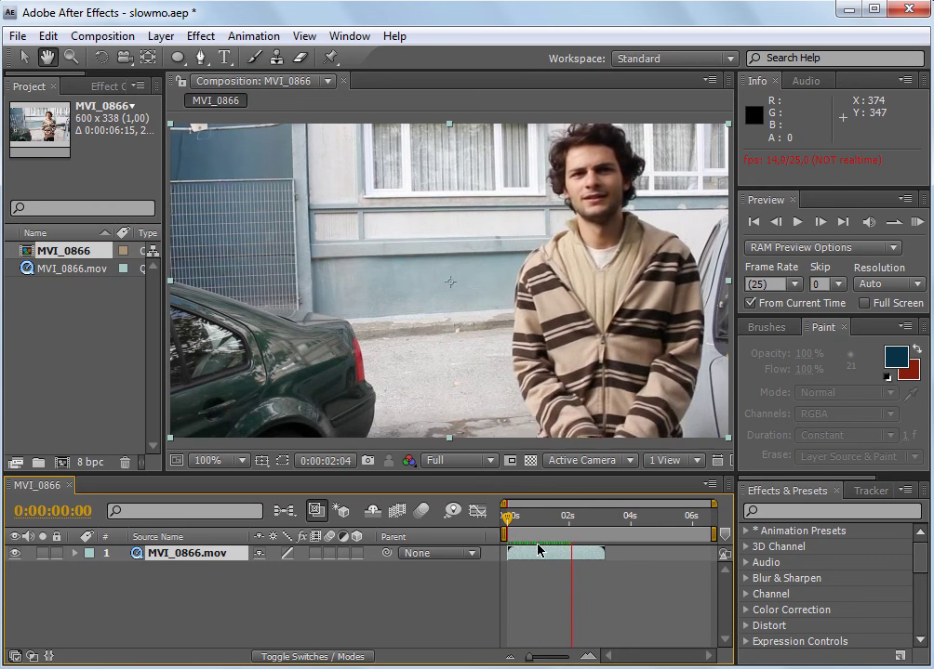
left_click(505, 531)
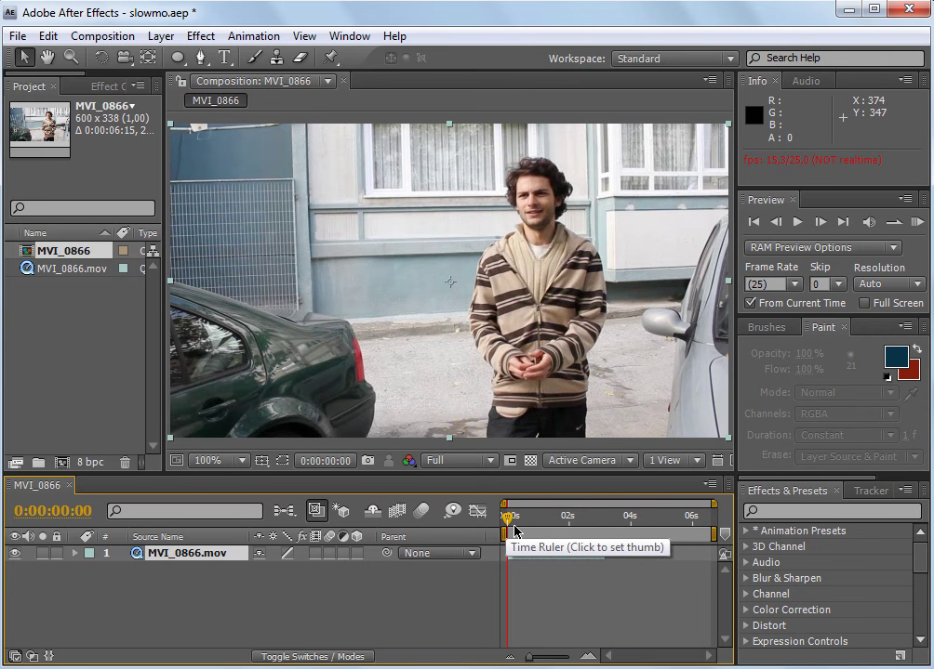
mouse_move(506, 517)
left_mouse_down()
mouse_move(532, 523)
mouse_move(486, 523)
left_mouse_up()
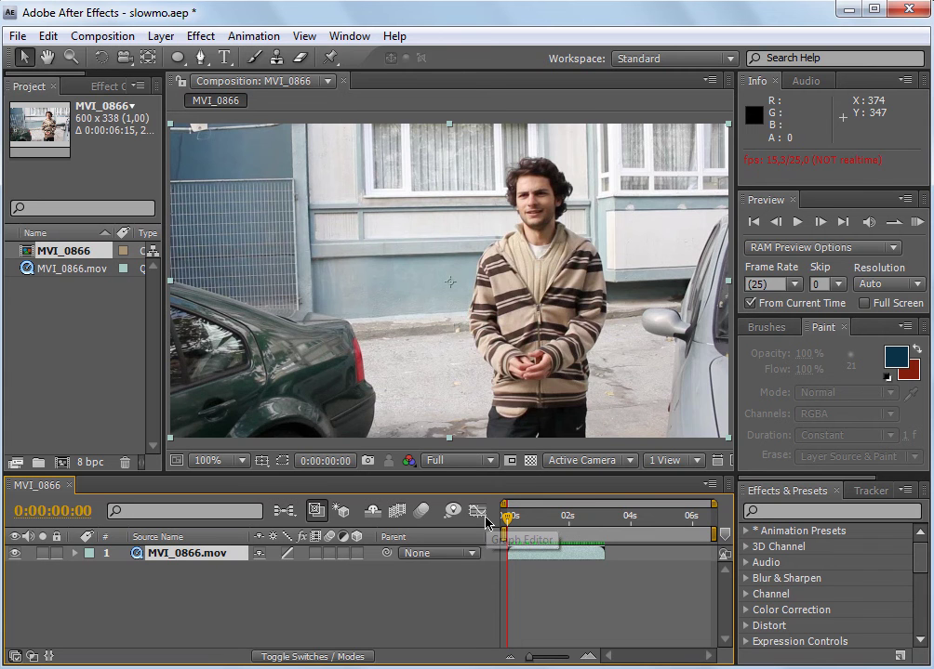
key("space")
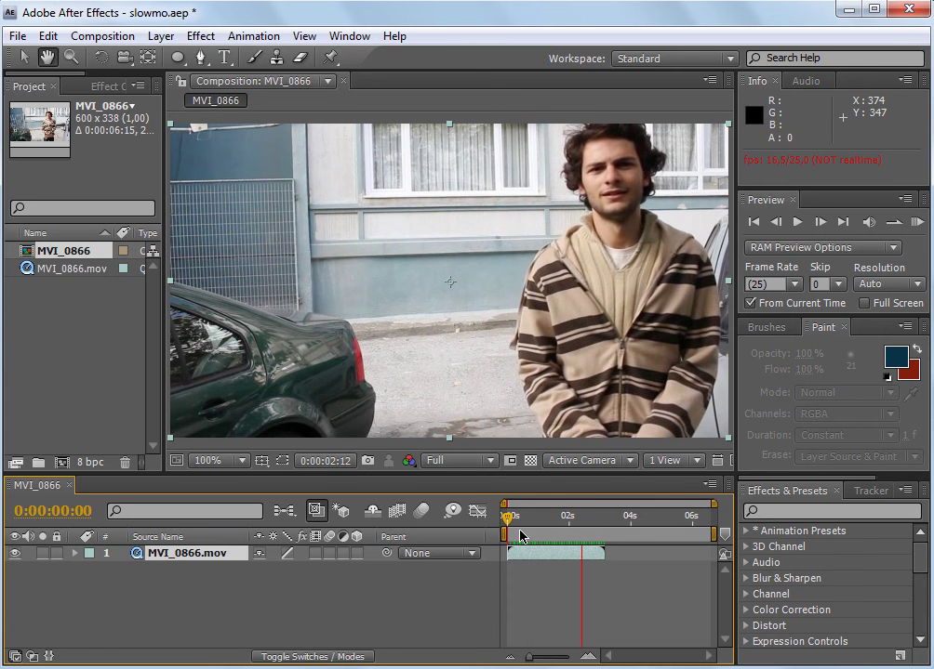
key("space")
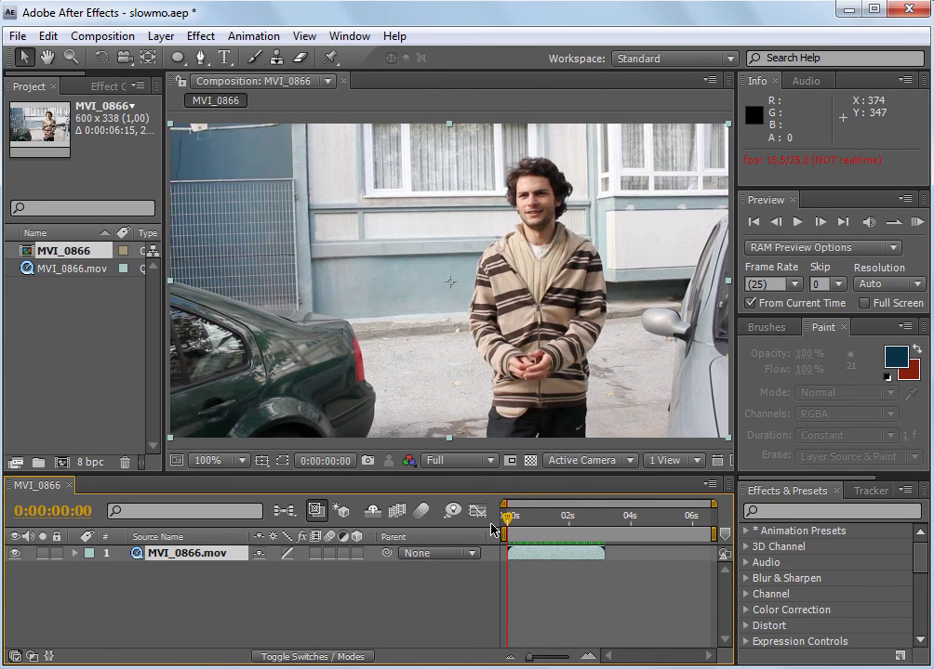
key("space")
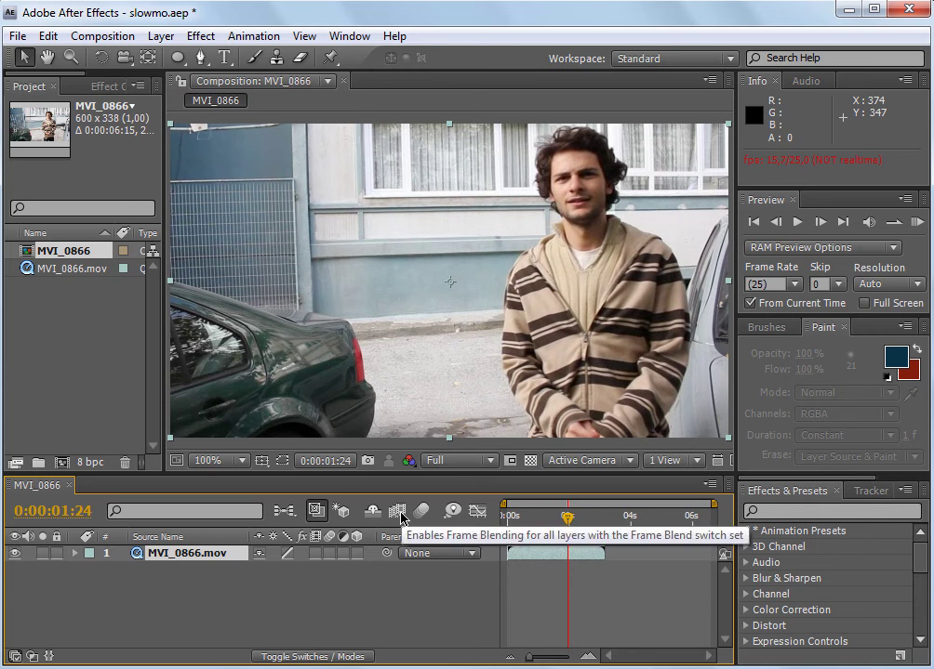
Zoom the timeline in to single frames and step through the clip's opening frames.
left_click(317, 559)
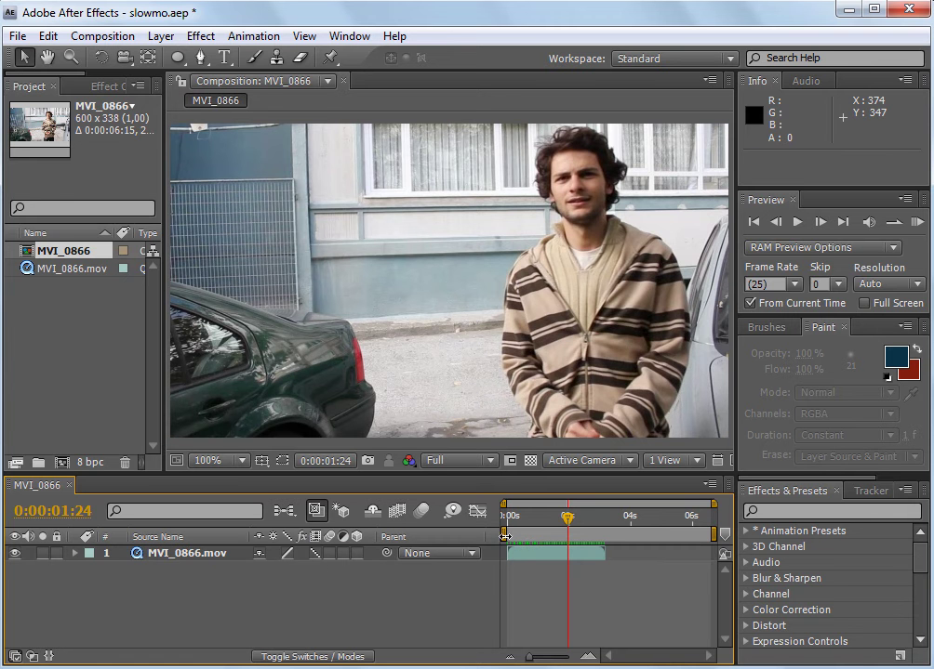
key("Home")
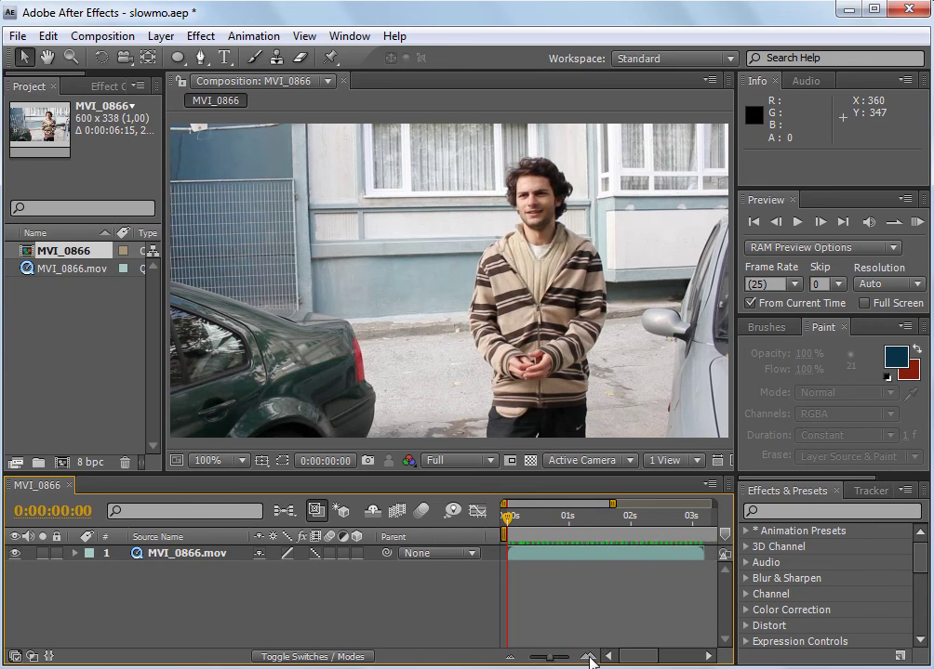
left_click(587, 658)
left_click(587, 658)
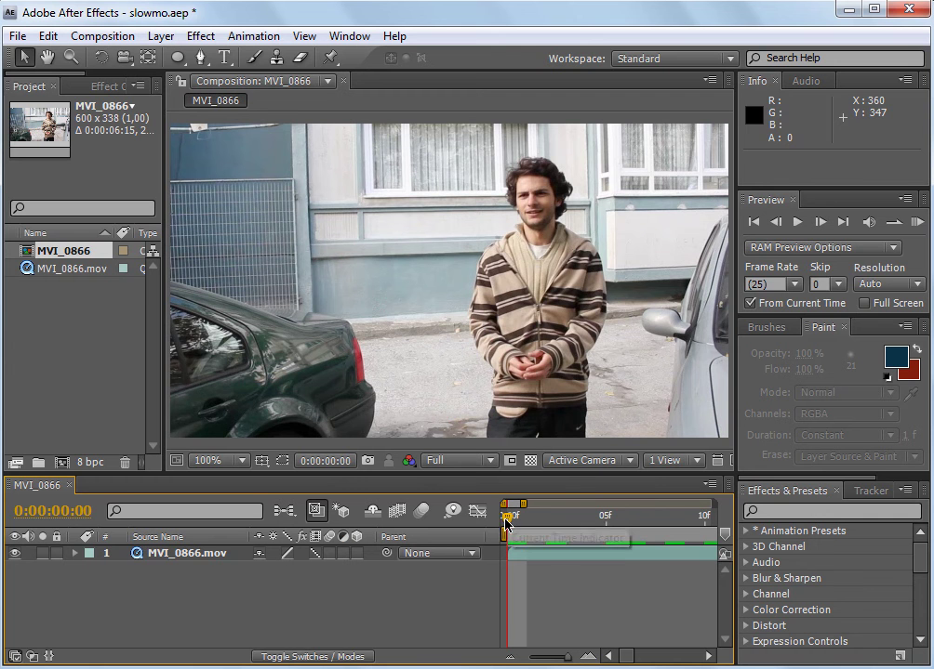
left_click_drag(511, 523, 586, 533)
key("Home")
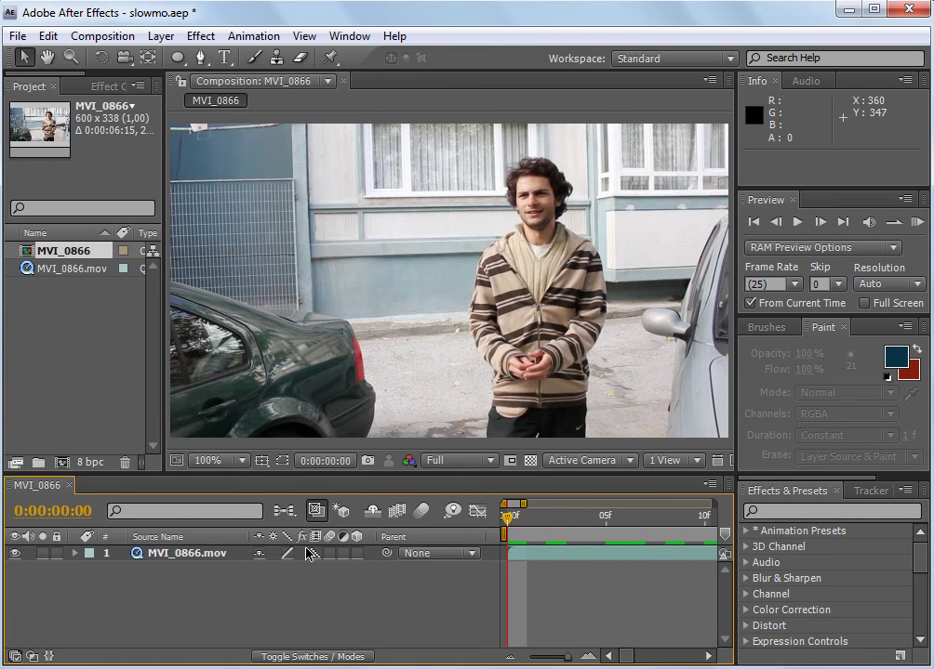
Switch on the layer's Frame Blending and compare frames 0 through 2.
left_click(315, 554)
mouse_move(502, 537)
left_mouse_down()
mouse_move(566, 529)
mouse_move(511, 537)
left_mouse_up()
left_click(546, 519)
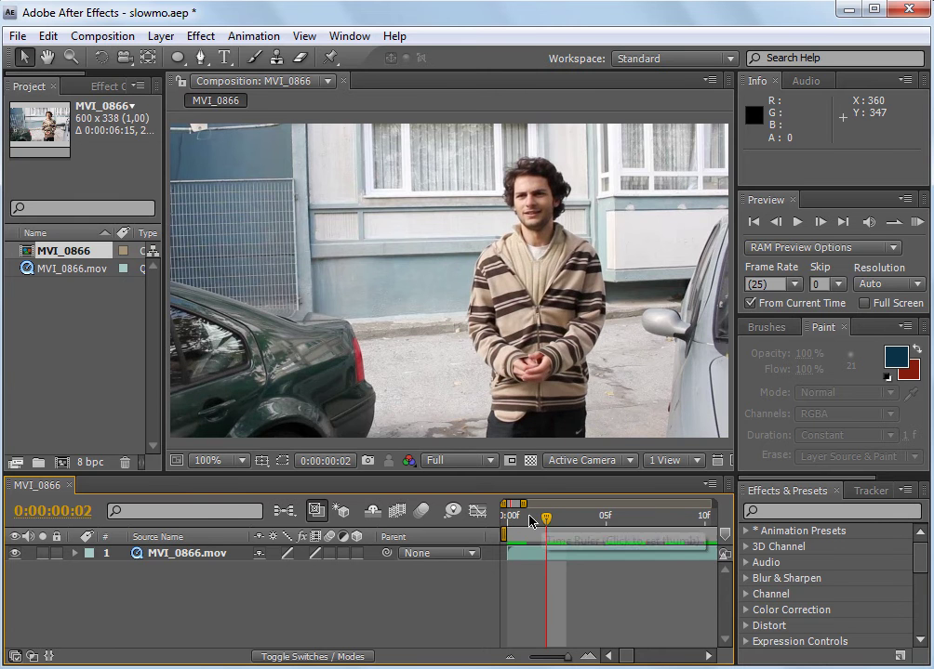
left_click(511, 520)
left_click(547, 522)
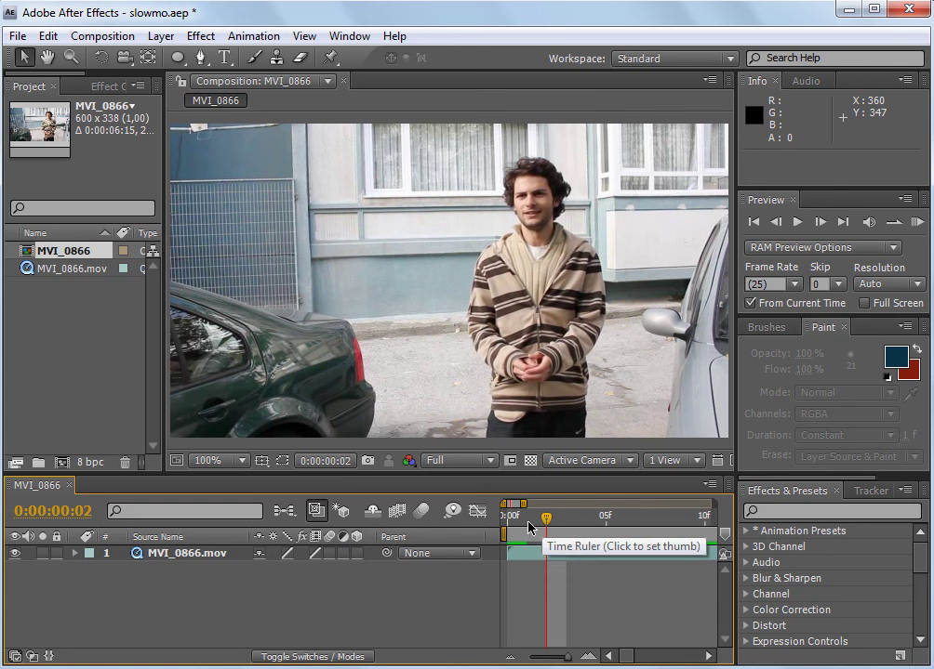
left_click(527, 523)
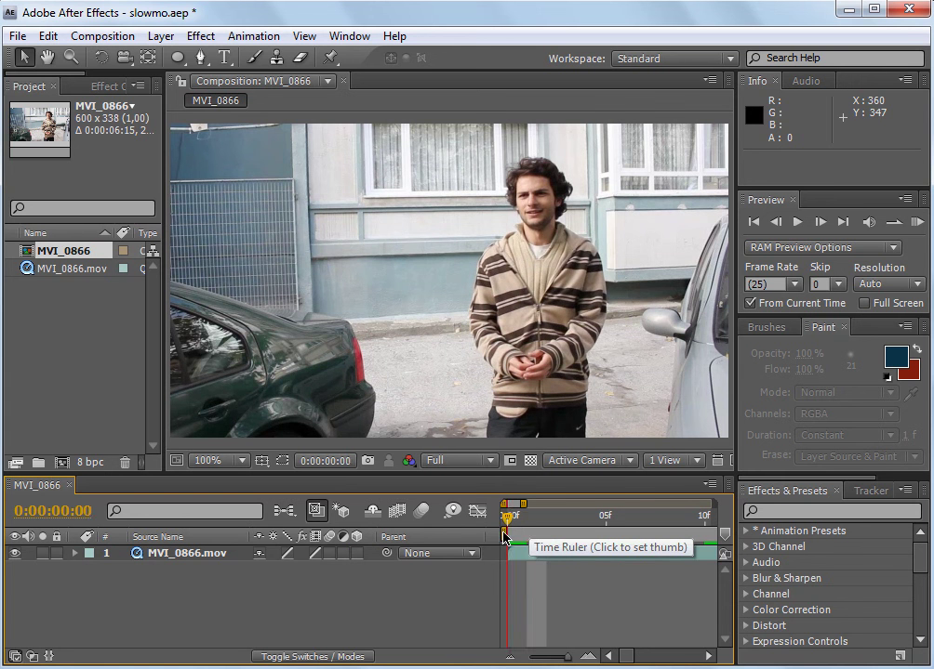
Enable composition frame blending, zoom out to whole seconds, and preview the half-speed clip.
left_click(398, 514)
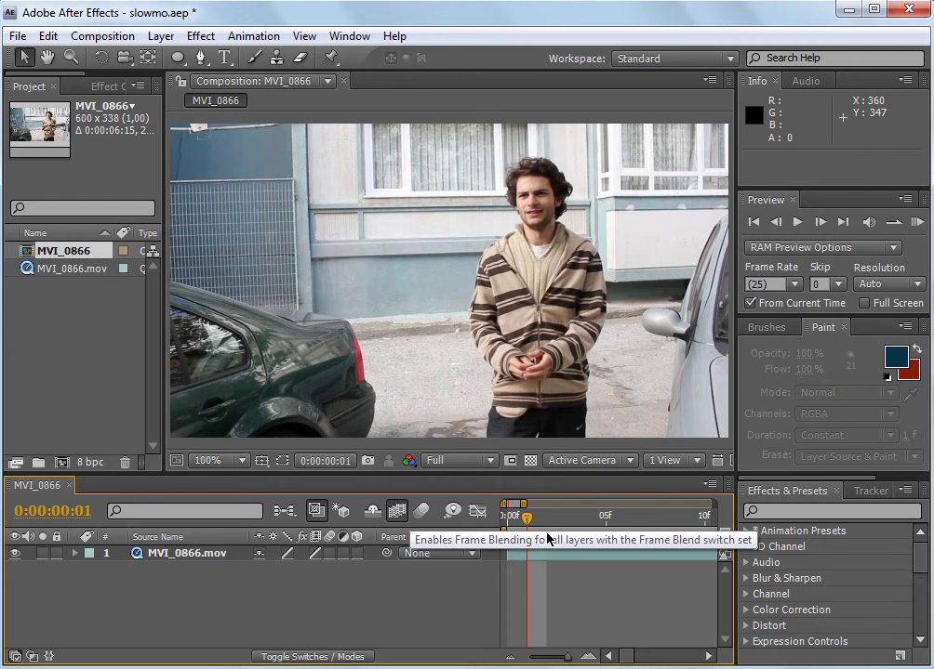
left_click(503, 521)
left_click_drag(503, 528, 565, 534)
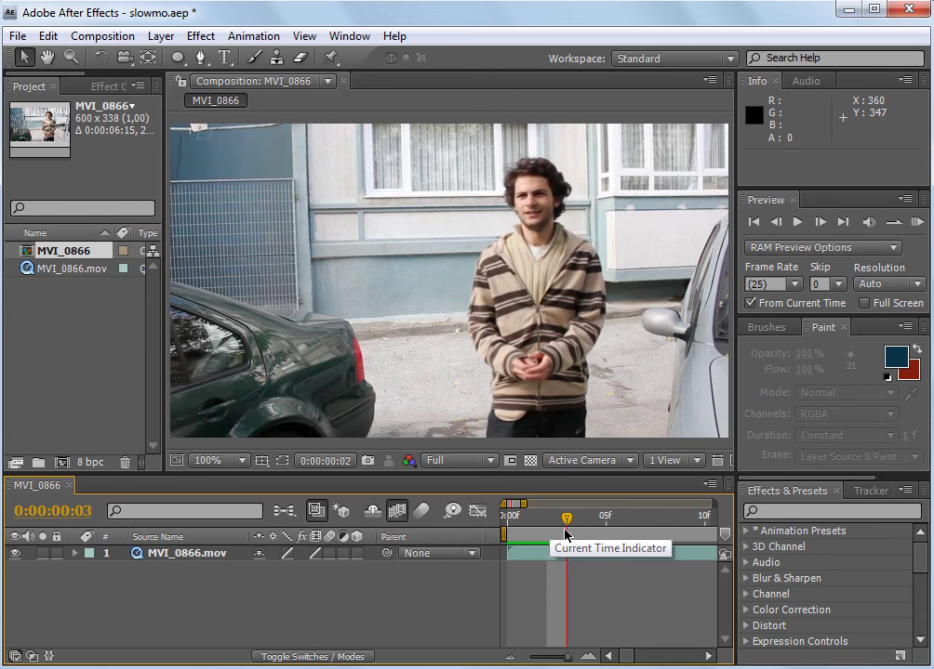
left_click_drag(567, 657, 547, 657)
key("space")
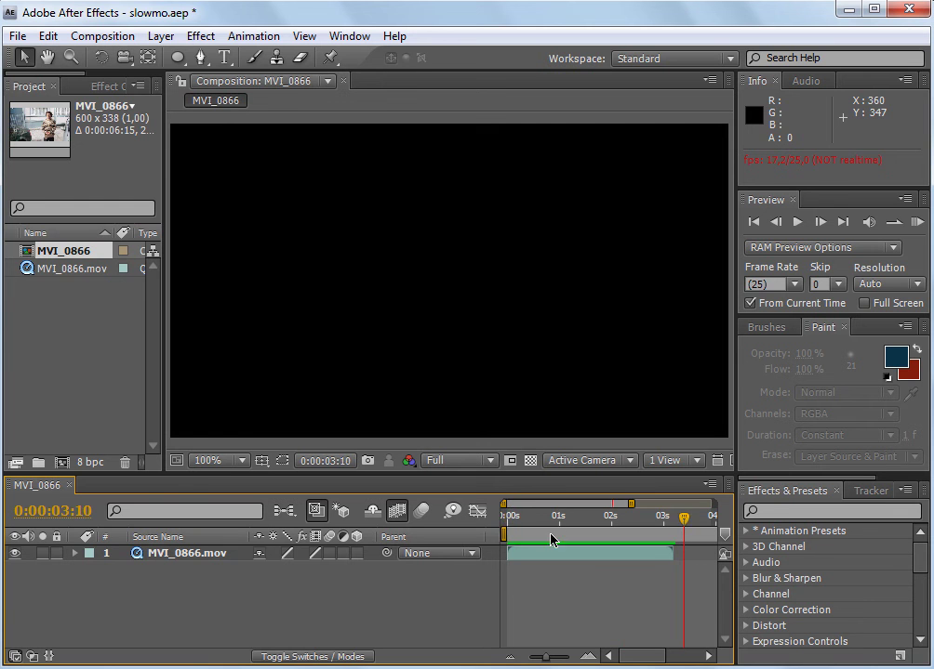
left_click(500, 531)
left_click_drag(503, 531, 549, 531)
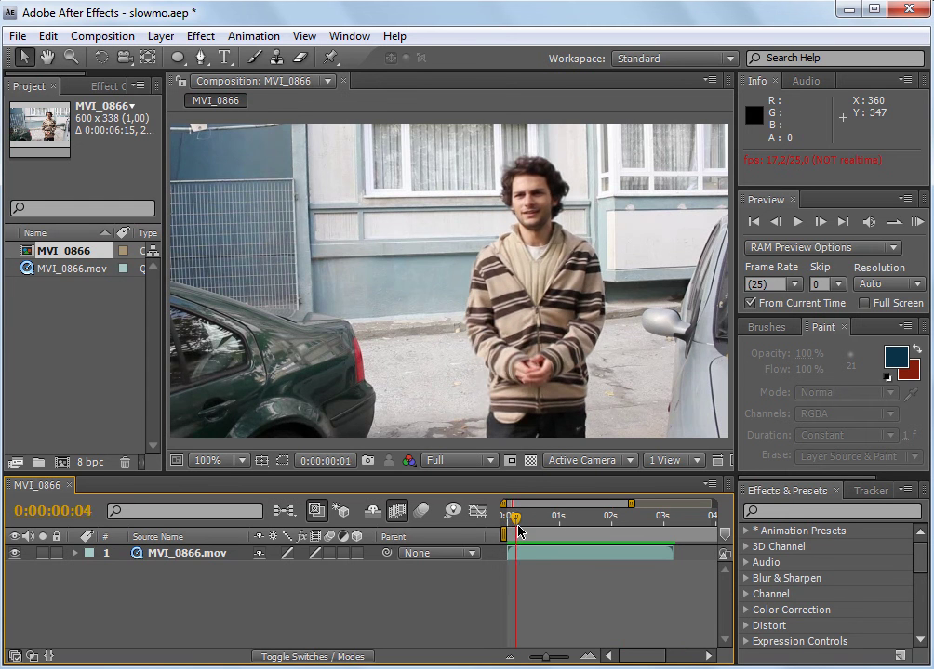
key("KP_0")
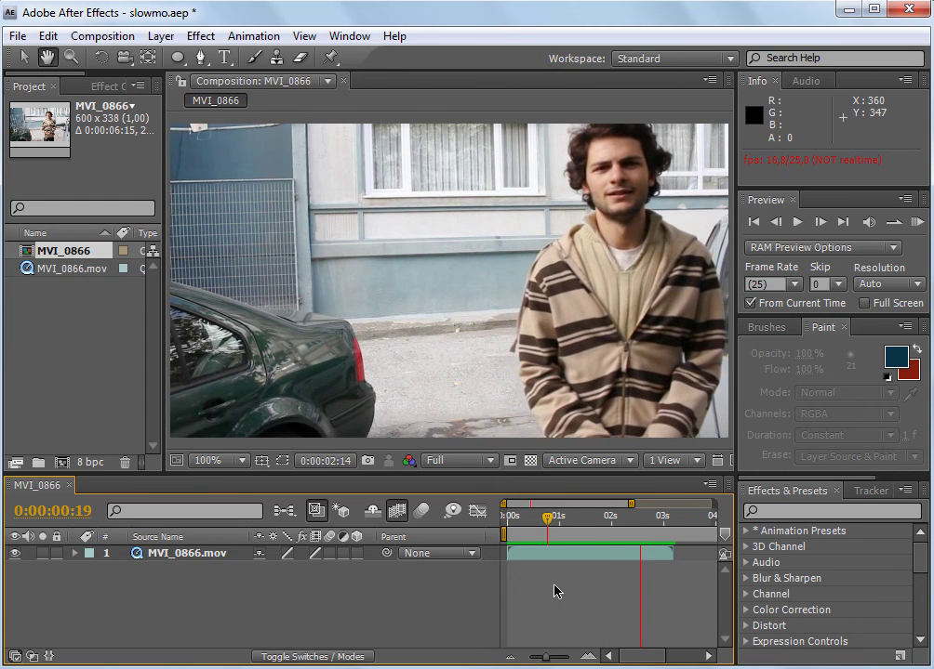
left_click(610, 534)
mouse_move(614, 528)
left_mouse_down()
mouse_move(515, 517)
mouse_move(534, 521)
left_mouse_up()
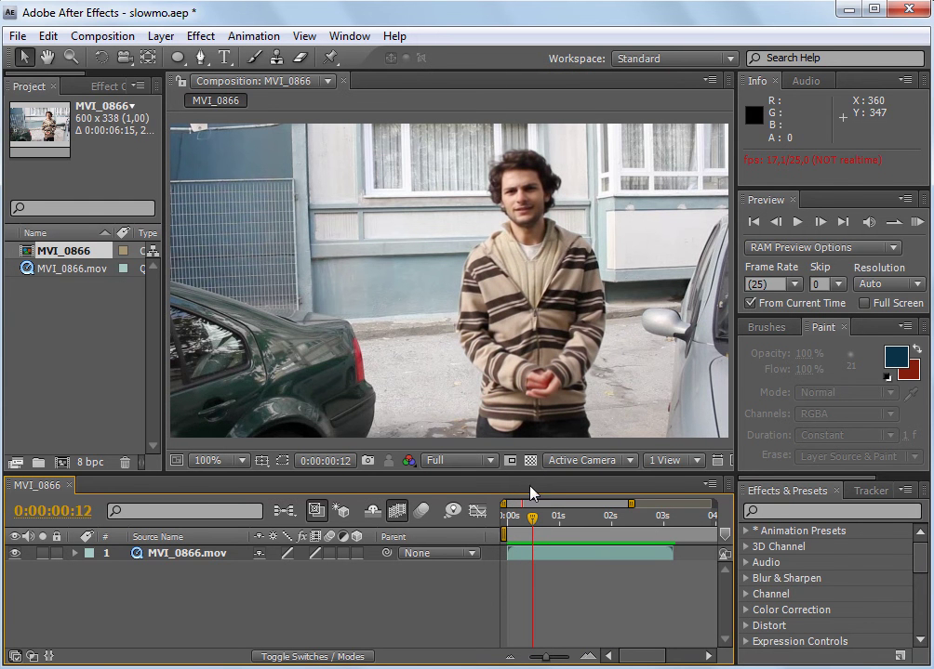
mouse_move(533, 529)
left_mouse_down()
mouse_move(546, 530)
mouse_move(510, 529)
mouse_move(566, 530)
left_mouse_up()
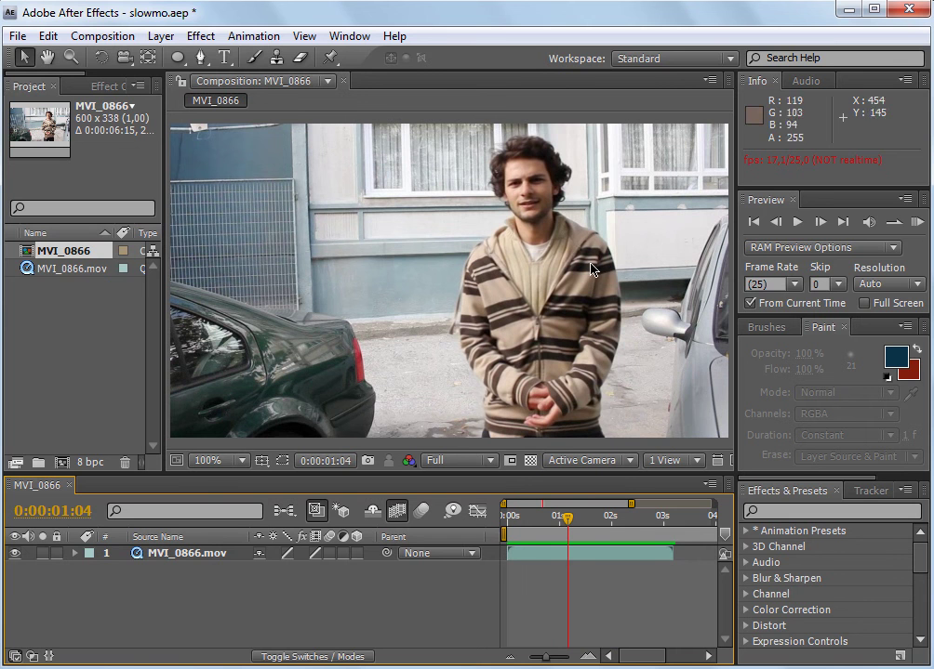
mouse_move(566, 526)
left_mouse_down()
mouse_move(658, 531)
mouse_move(624, 527)
mouse_move(632, 529)
left_mouse_up()
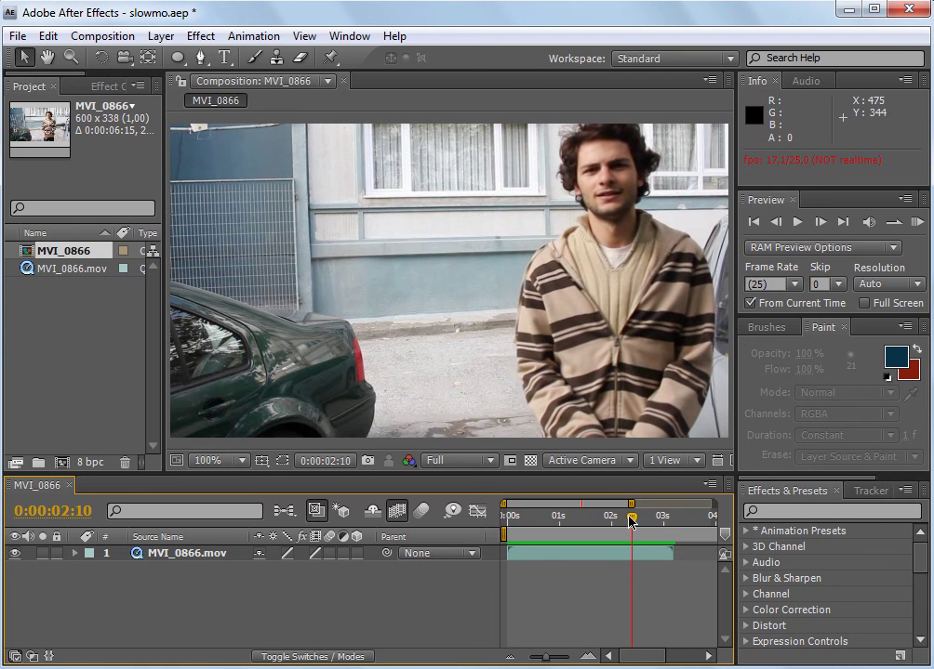
mouse_move(630, 523)
left_mouse_down()
mouse_move(679, 529)
mouse_move(571, 532)
mouse_move(628, 534)
left_mouse_up()
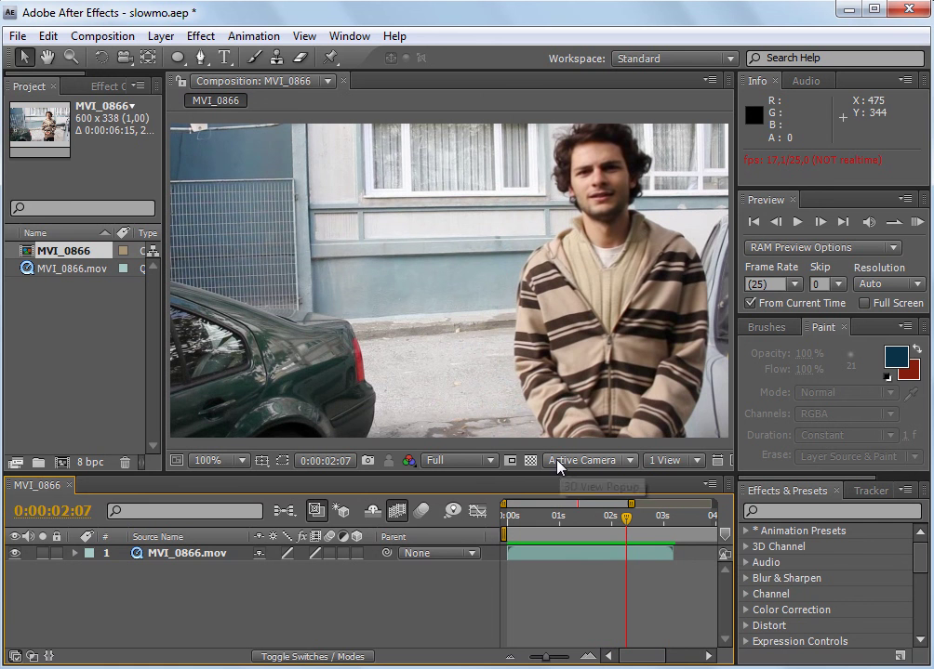
left_click(527, 523)
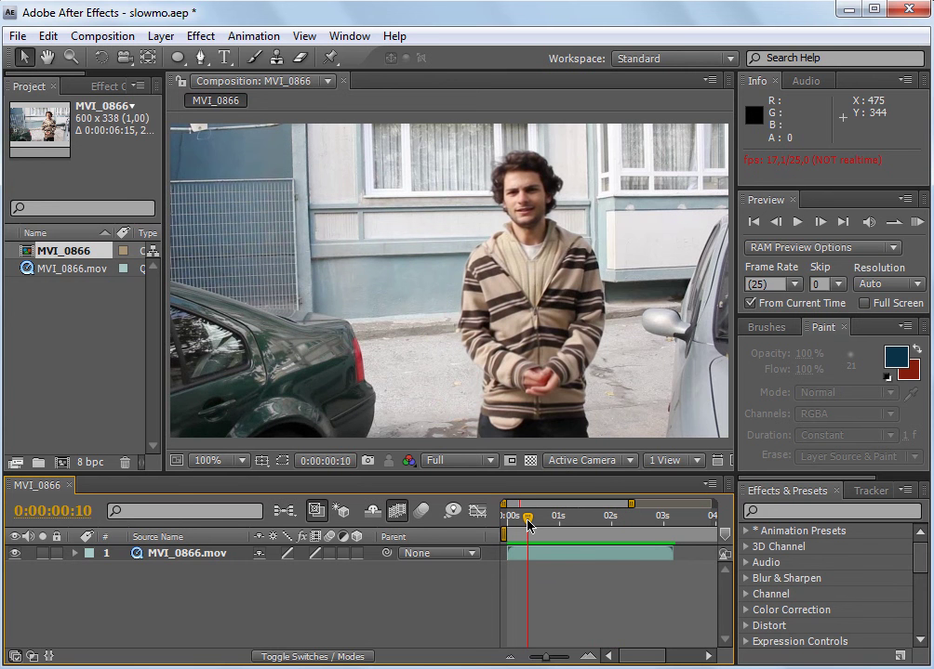
left_click_drag(527, 524, 621, 537)
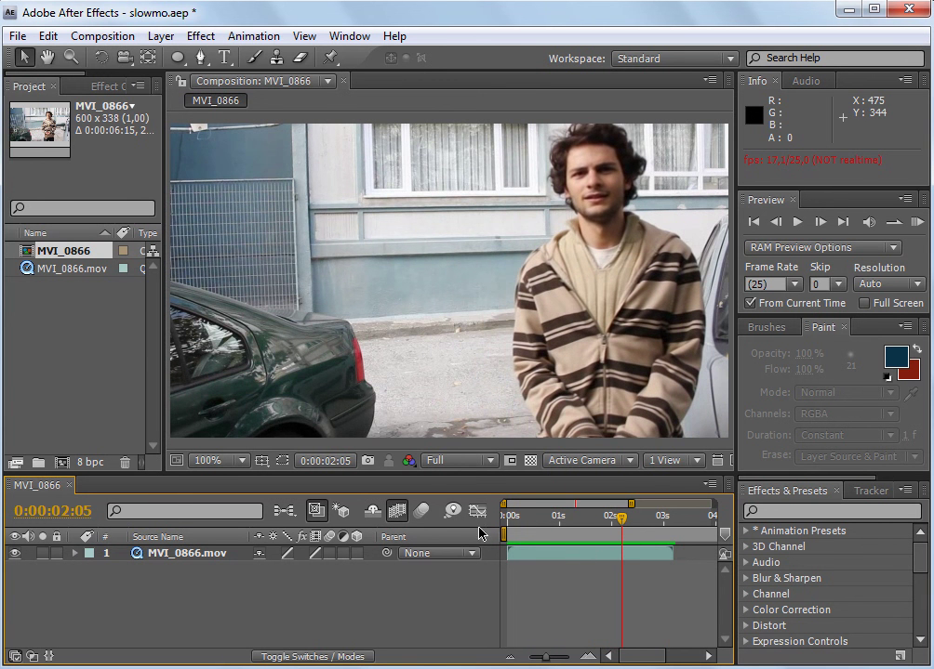
left_click_drag(552, 657, 530, 659)
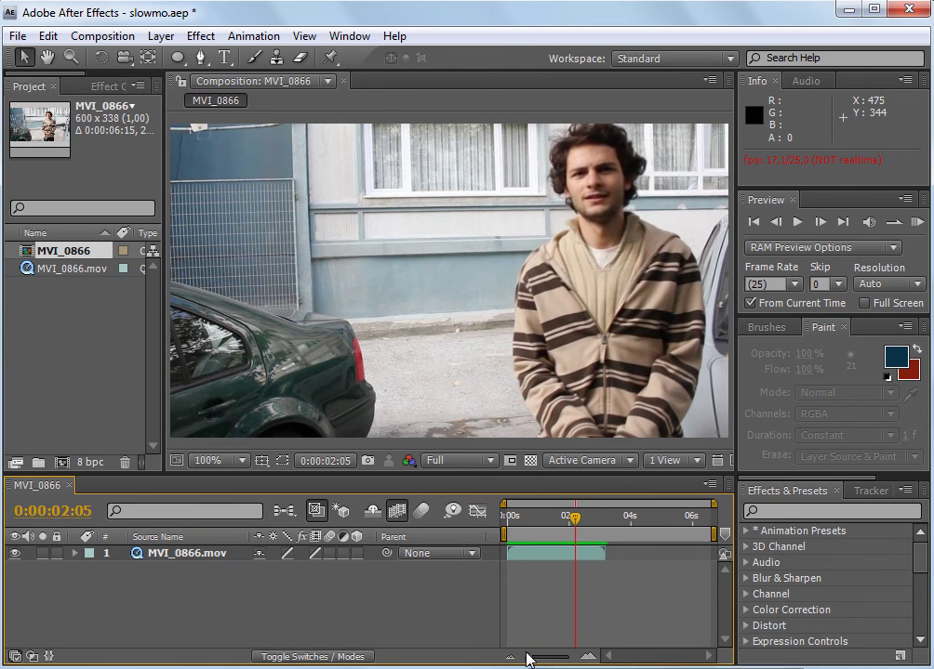
Undo the 200% time stretch and enable Time Remapping on the MVI_0866.mov layer.
key("ctrl+z")
key("Home")
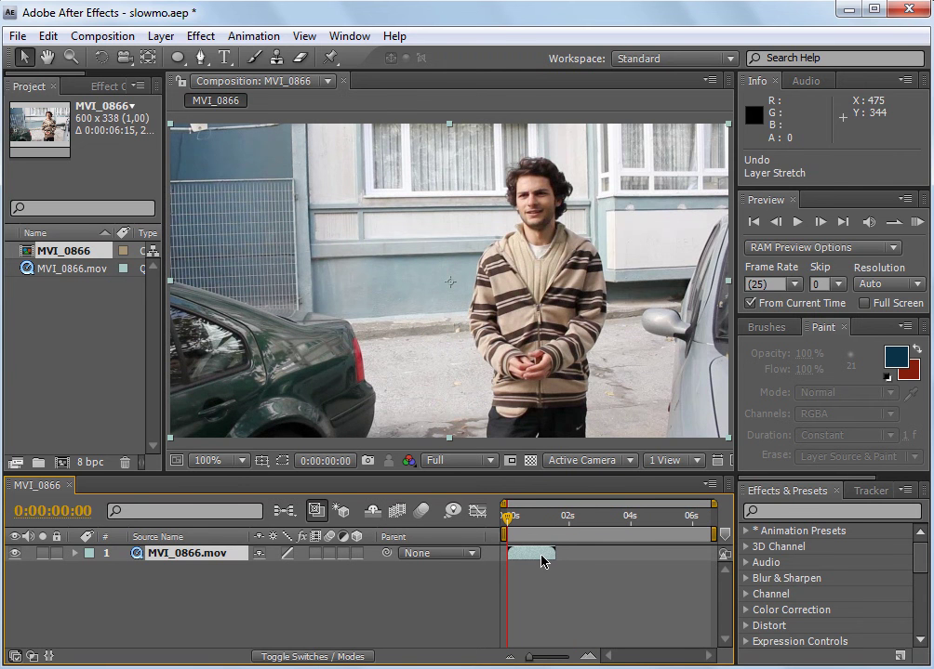
right_click(541, 558)
mouse_move(704, 194)
left_click(826, 198)
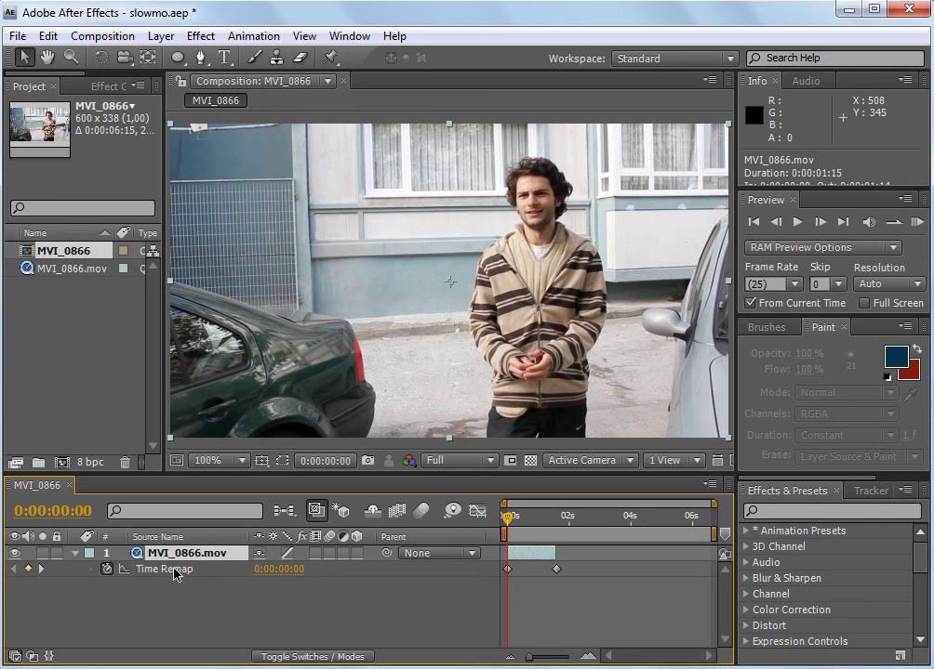
Zoom the timeline in and scrub to 0:17, where the slow motion should begin.
left_click(506, 568)
left_click_drag(551, 517, 507, 516)
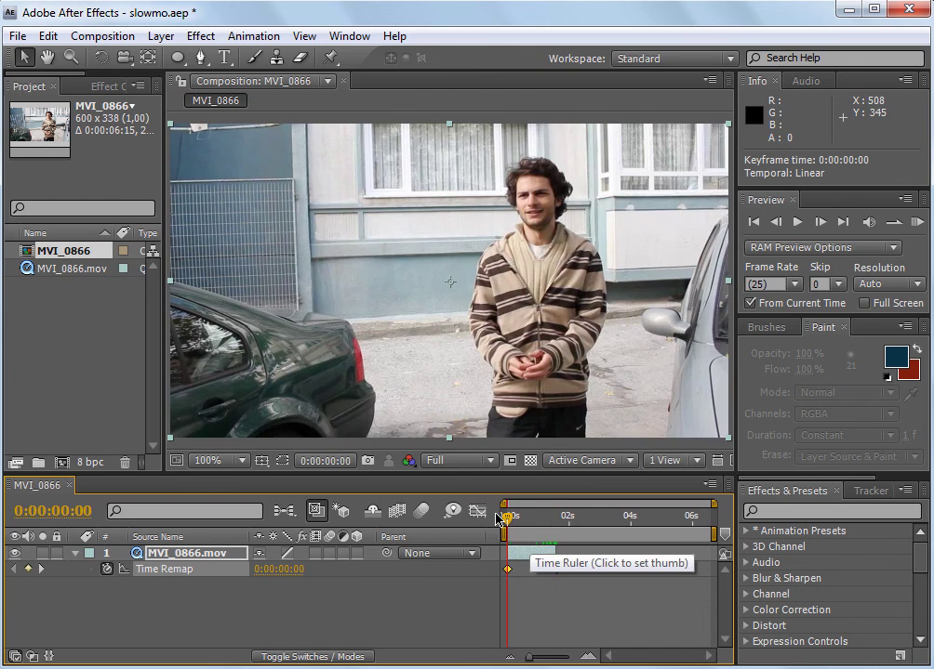
left_click(587, 657)
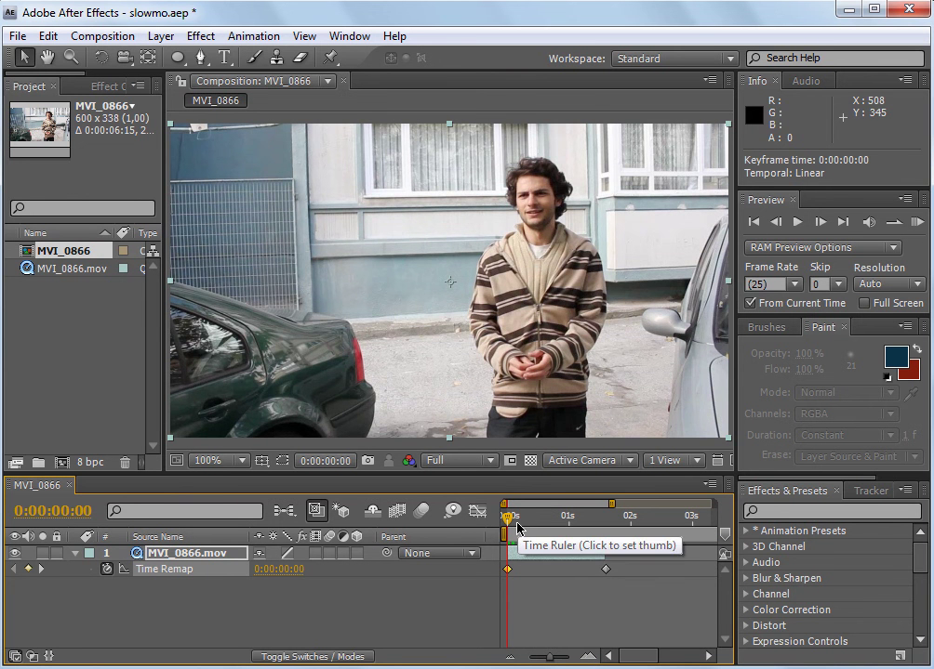
mouse_move(529, 521)
left_mouse_down()
mouse_move(505, 524)
mouse_move(558, 527)
left_mouse_up()
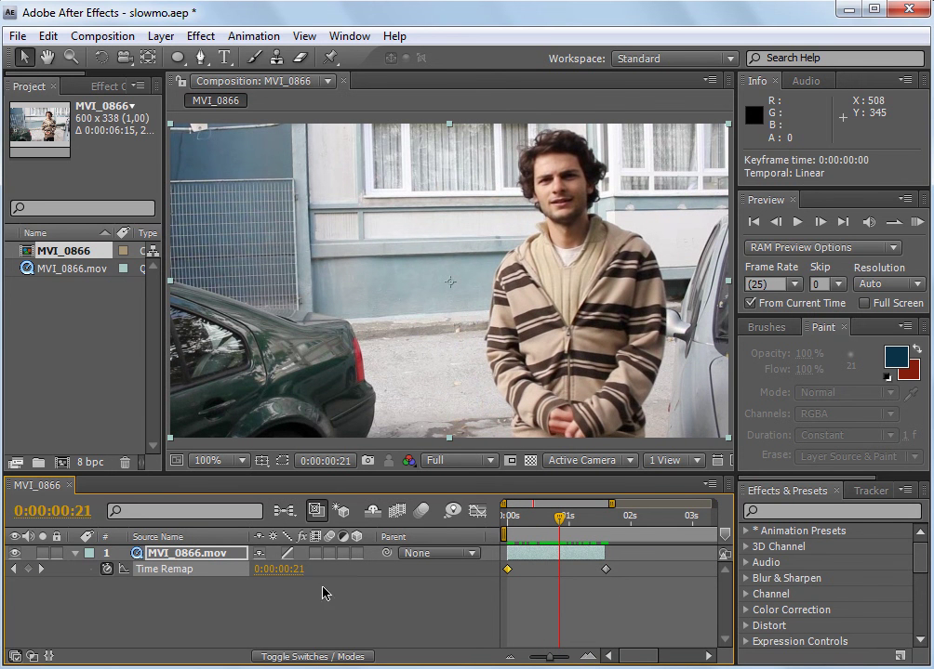
left_click_drag(560, 526, 549, 526)
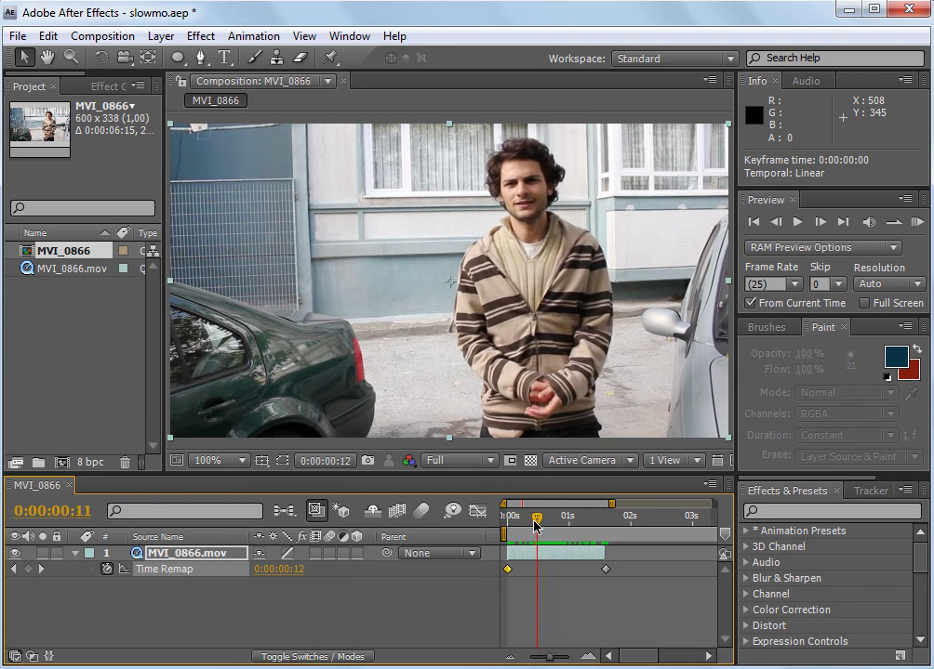
Keyframe Time Remap at 0:17, move the end keyframe to 2:07, extend the out point, preview.
left_click(28, 569)
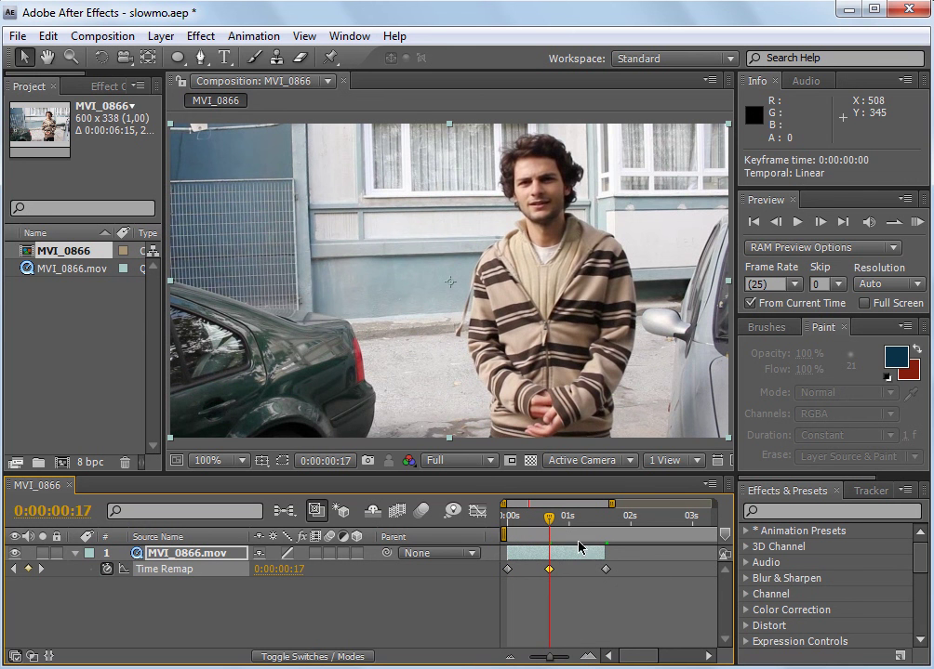
left_click(606, 569)
left_click_drag(611, 568, 648, 574)
left_click_drag(606, 553, 652, 558)
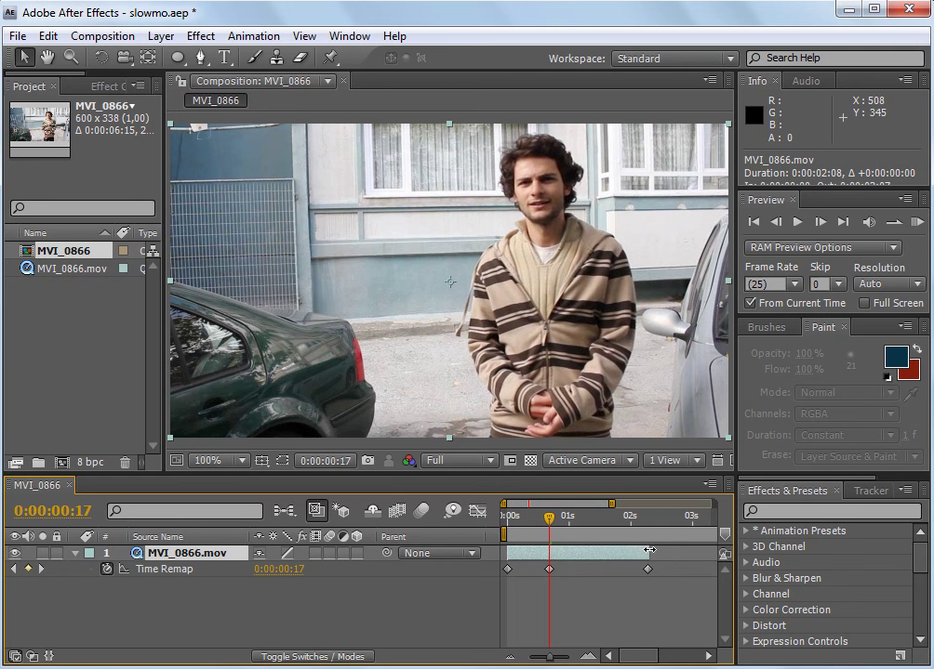
left_click_drag(548, 534, 496, 530)
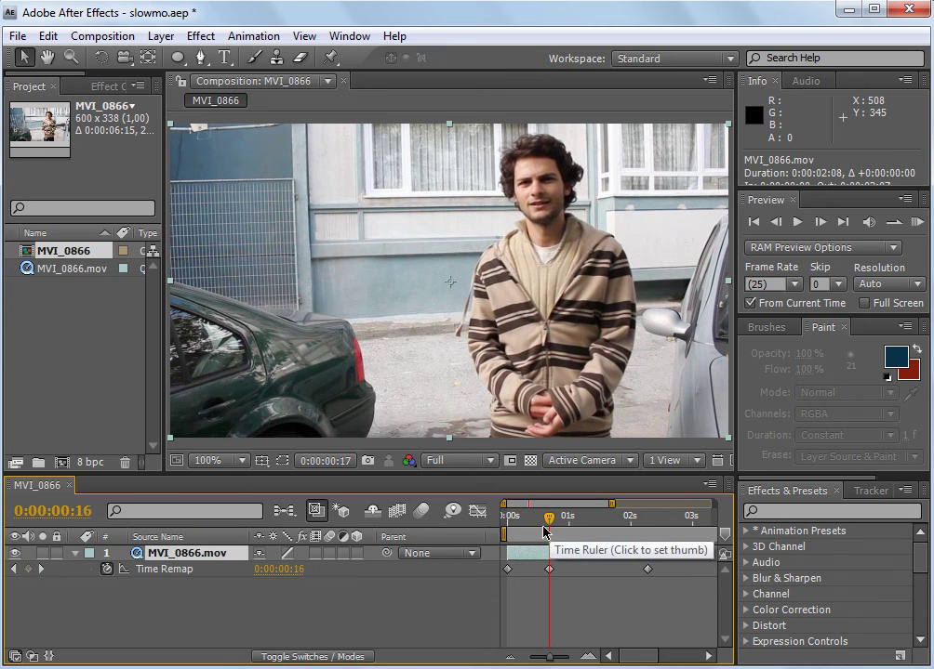
key("space")
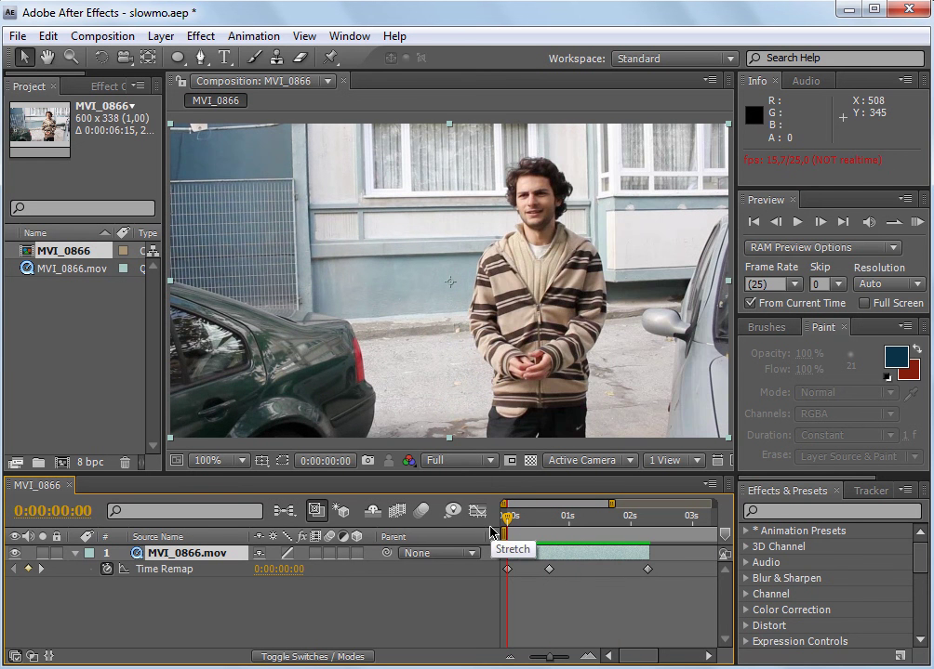
Turn on layer and composition frame blending, preview the remapped clip, and inspect frames near 1:21.
key("space")
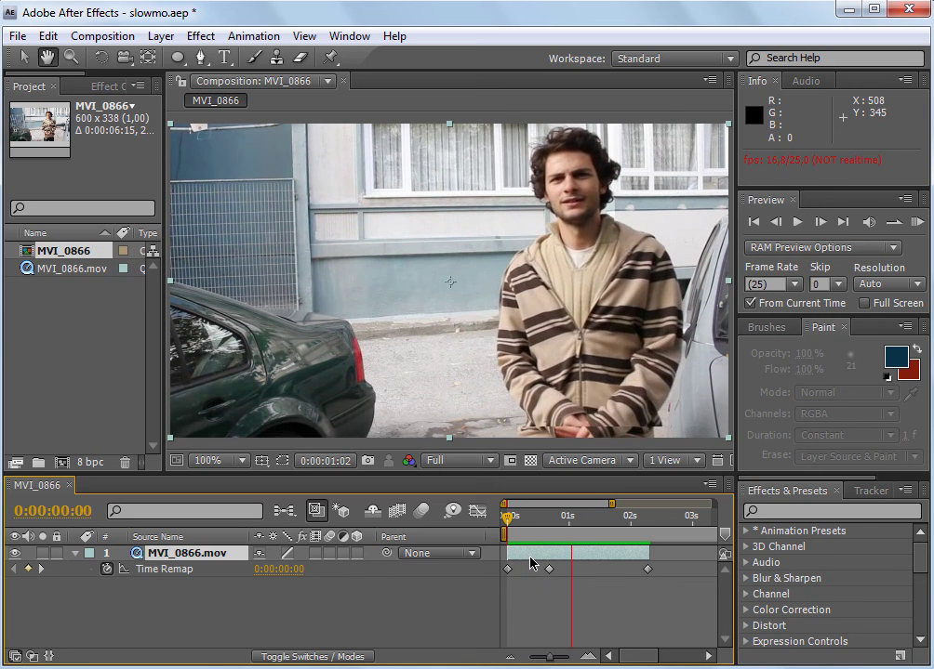
key("space")
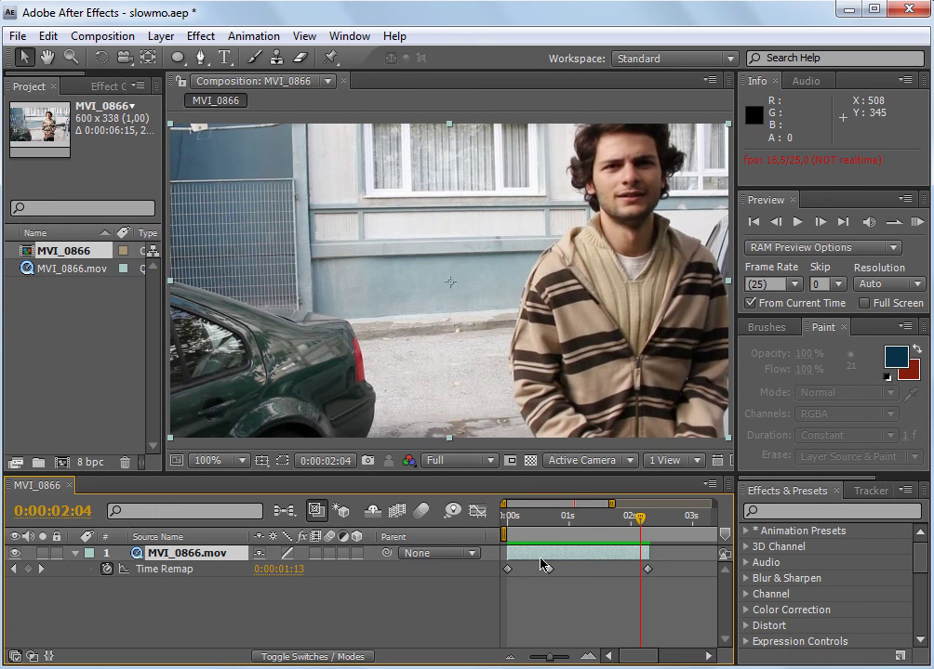
left_click(313, 554)
left_click(397, 511)
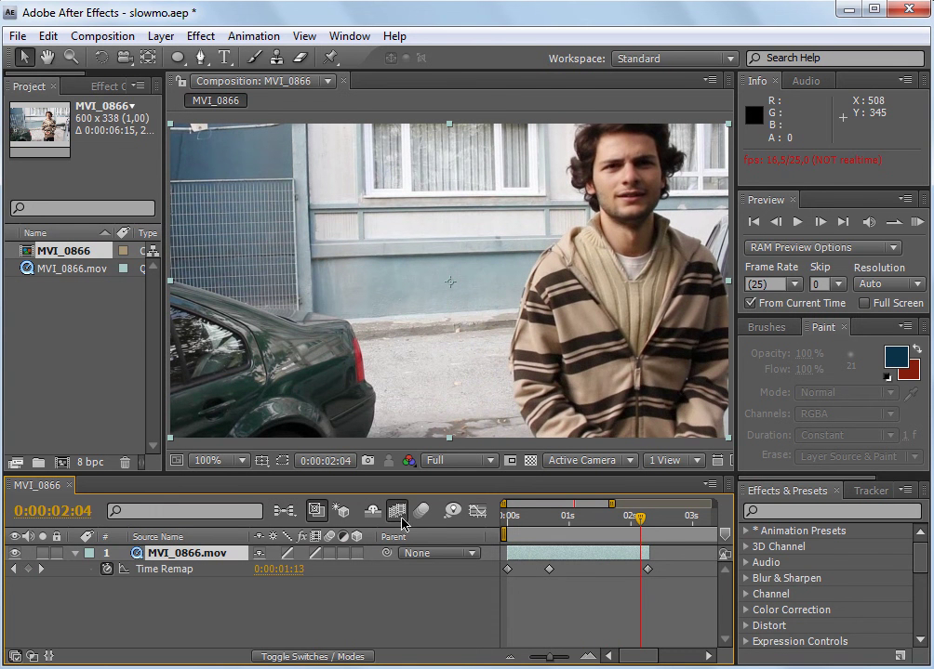
key("space")
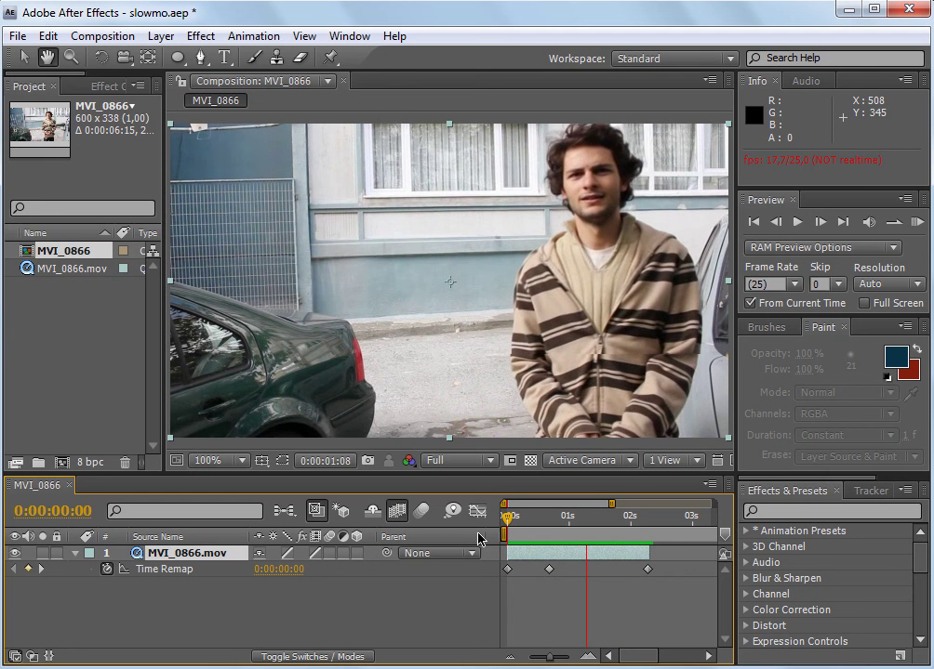
key("space")
mouse_move(539, 547)
left_mouse_down()
mouse_move(620, 548)
mouse_move(584, 548)
left_mouse_up()
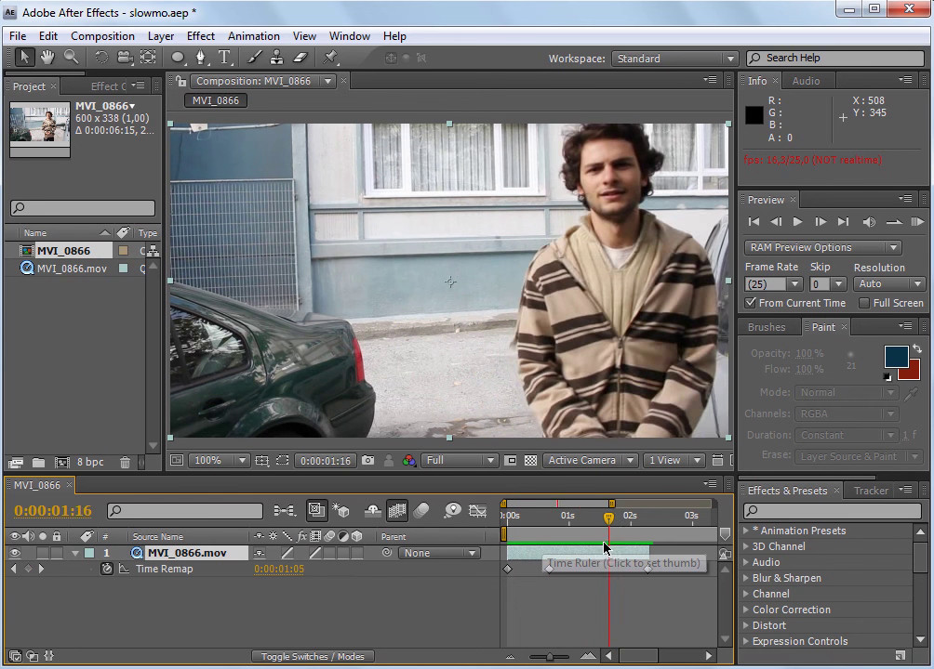